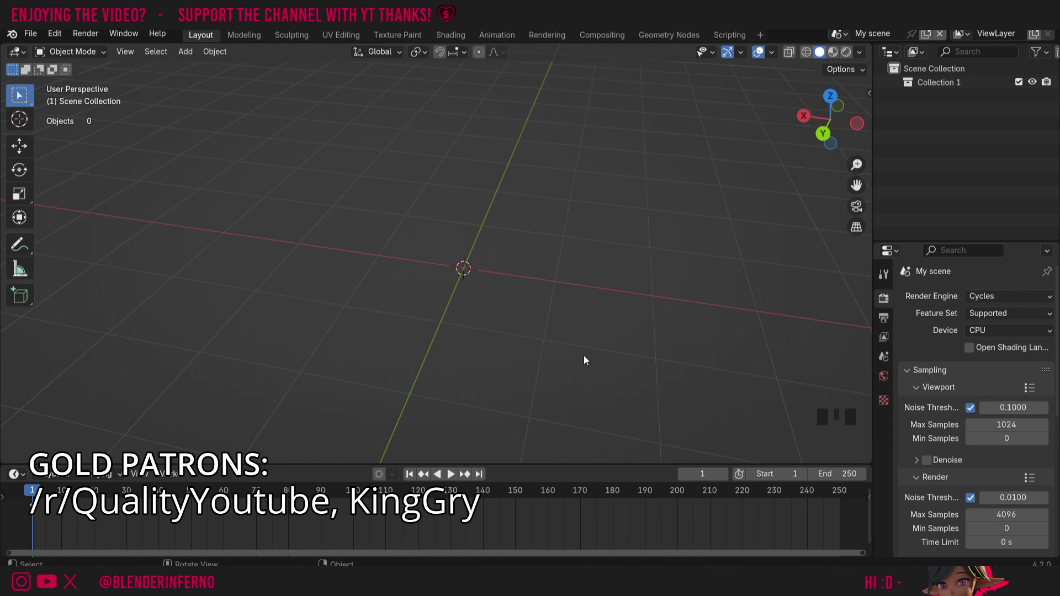
Add a 2 m cube mesh at the scene origin
{"action": "key", "text": "shift+a"}
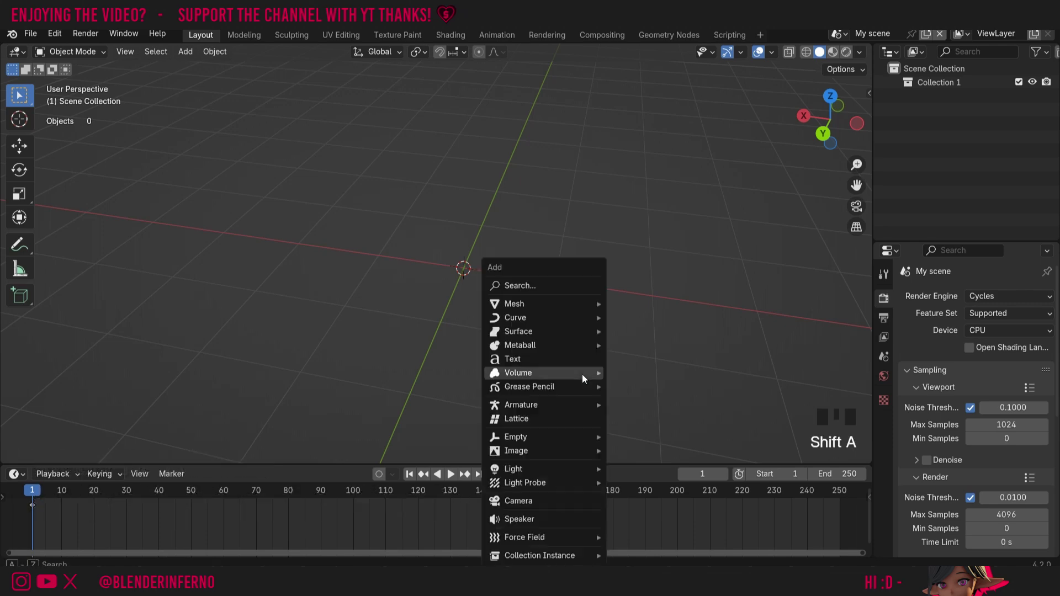
{"action": "mouse_move", "coordinate": [588, 303]}
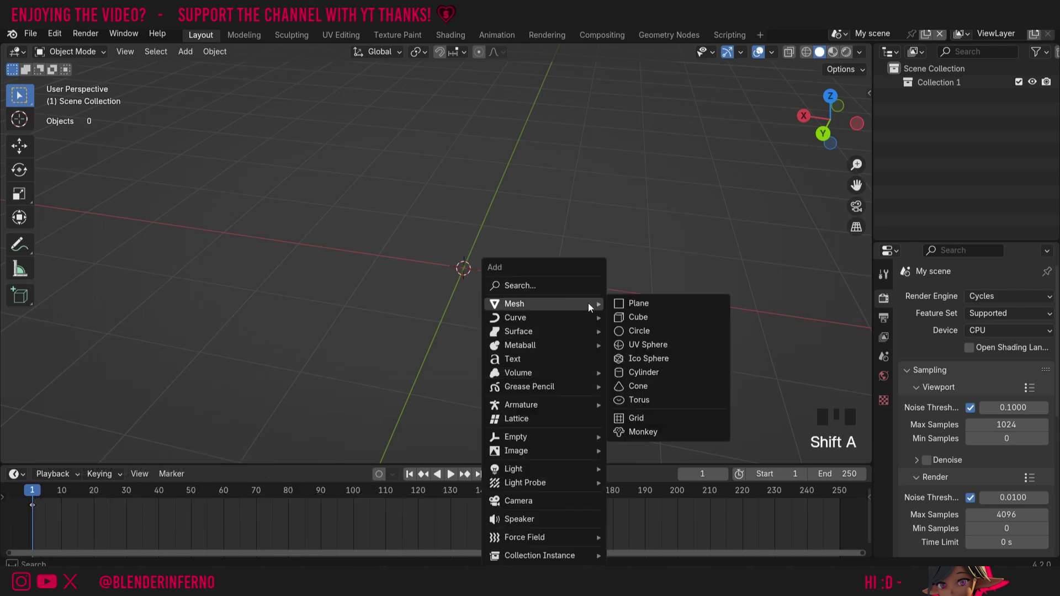
{"action": "left_click", "coordinate": [638, 319]}
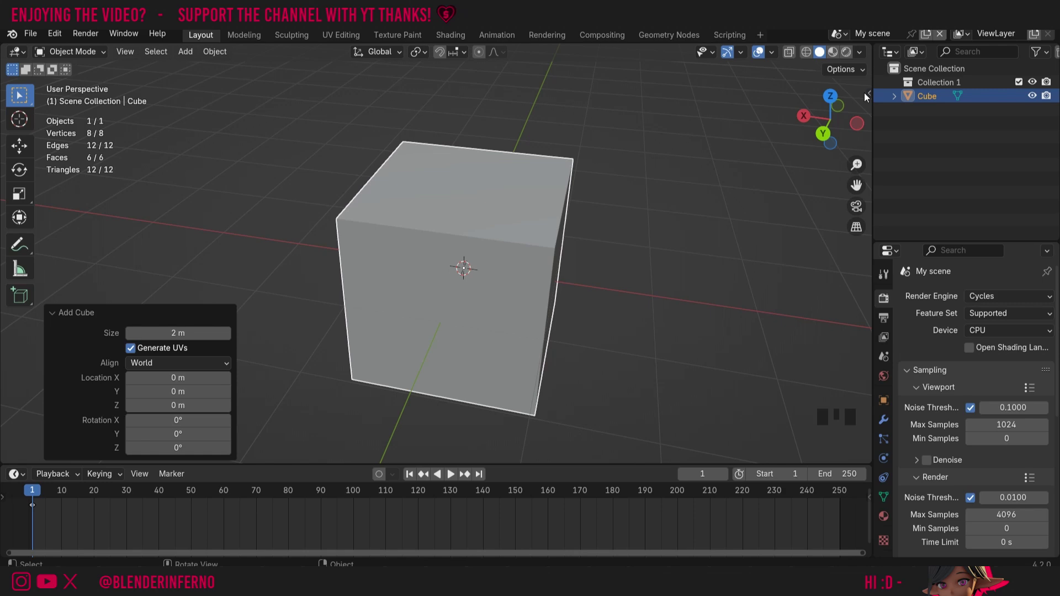
Show the sidebar's Item > Transform values, with the cube's scale at 1.000 on every axis
{"action": "key", "text": "n"}
{"action": "left_click", "coordinate": [863, 94]}
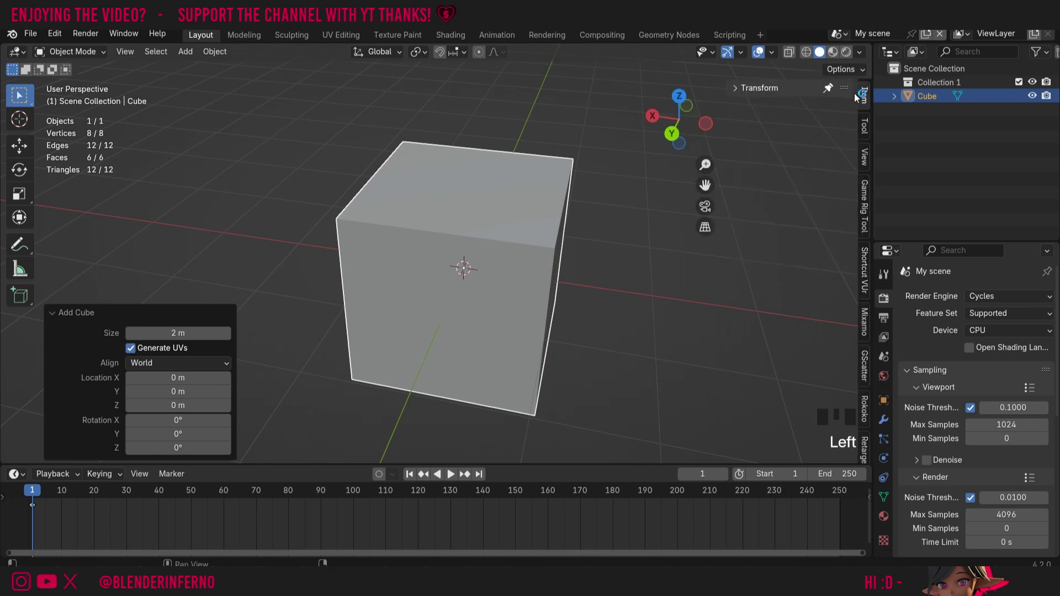
{"action": "left_click", "coordinate": [730, 89]}
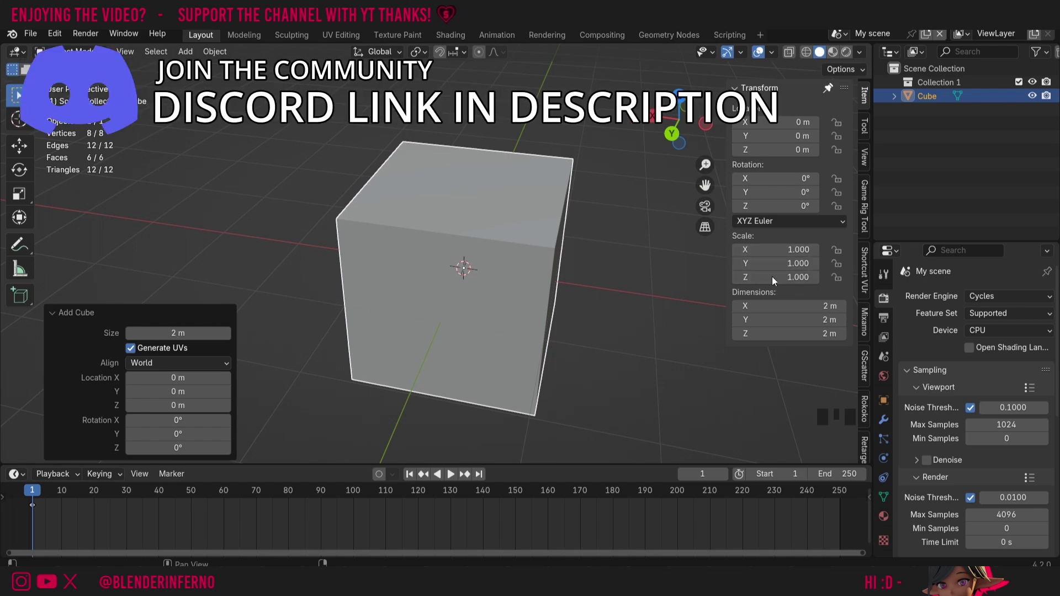
{"action": "left_click_drag", "start_coordinate": [684, 117], "coordinate": [665, 119]}
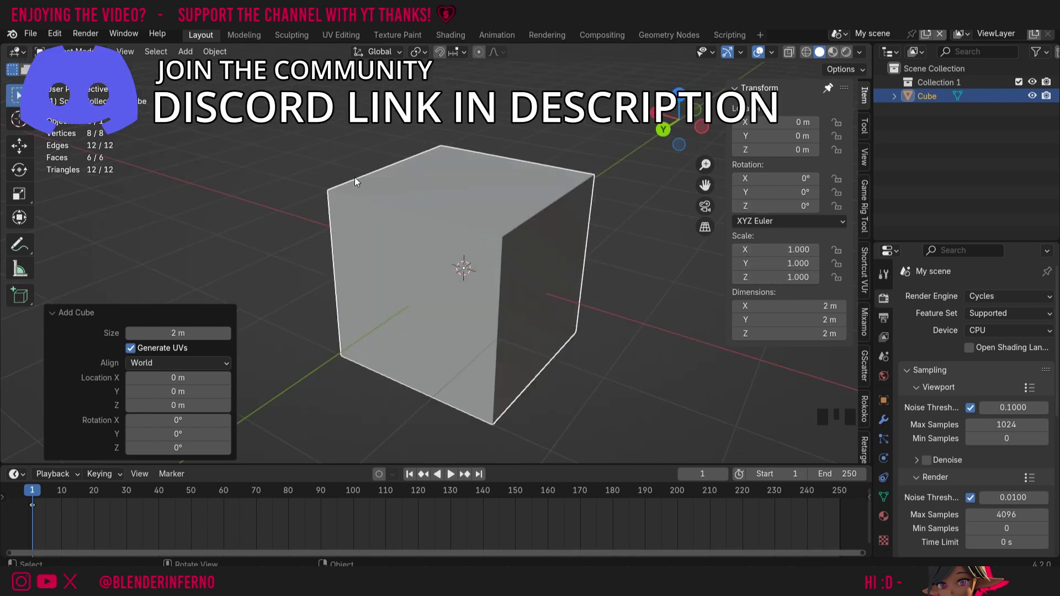
Scale the cube along X to 2.200 at object level
{"action": "key", "text": "s"}
{"action": "key", "text": "x"}
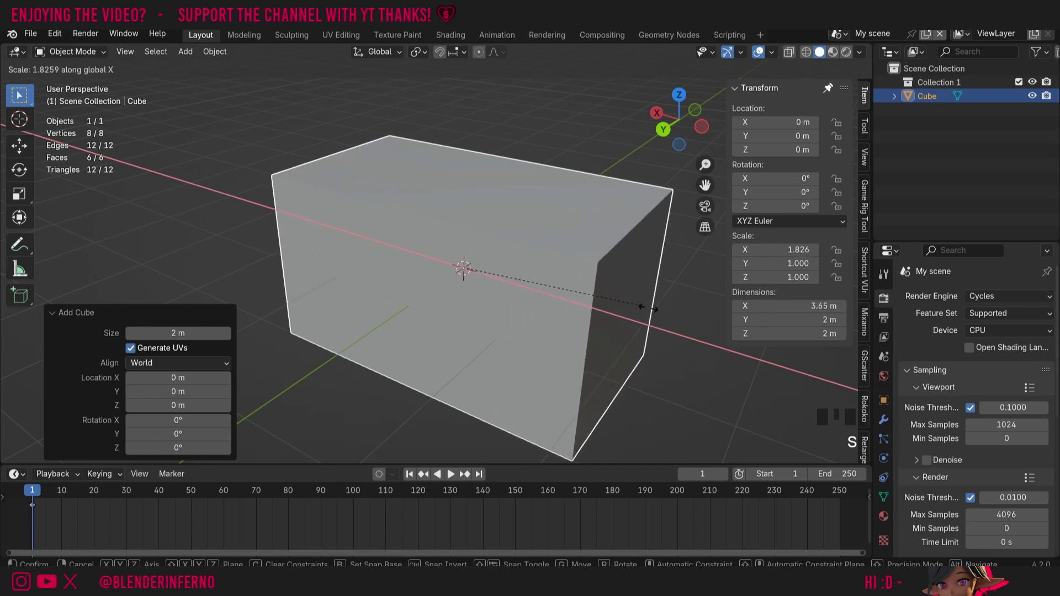
{"action": "left_click", "coordinate": [794, 237]}
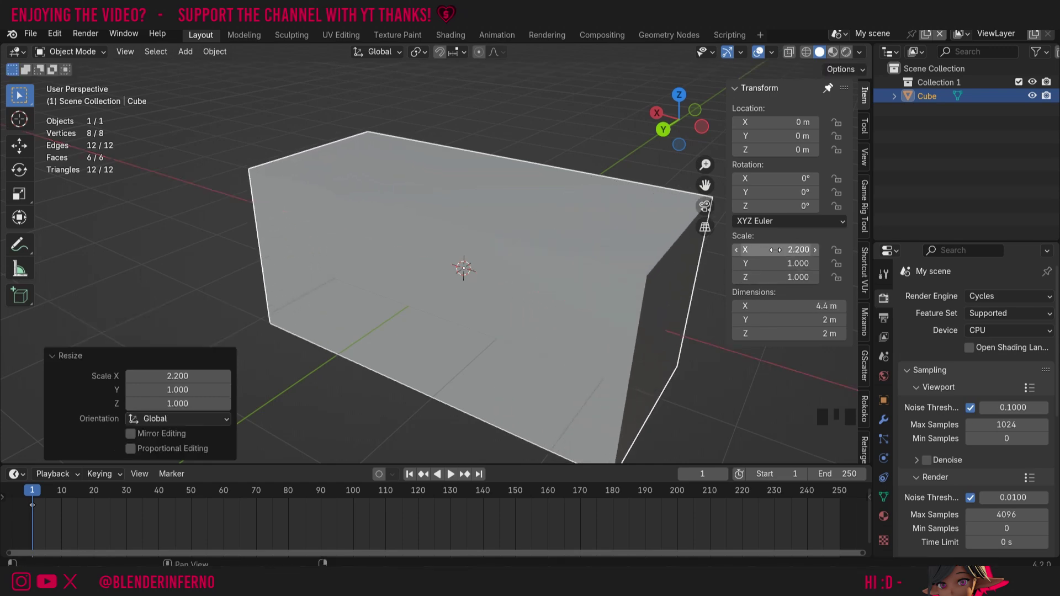
In Edit Mode, stretch the mesh further along X until the cube is 6.18 m long
{"action": "key", "text": "Tab"}
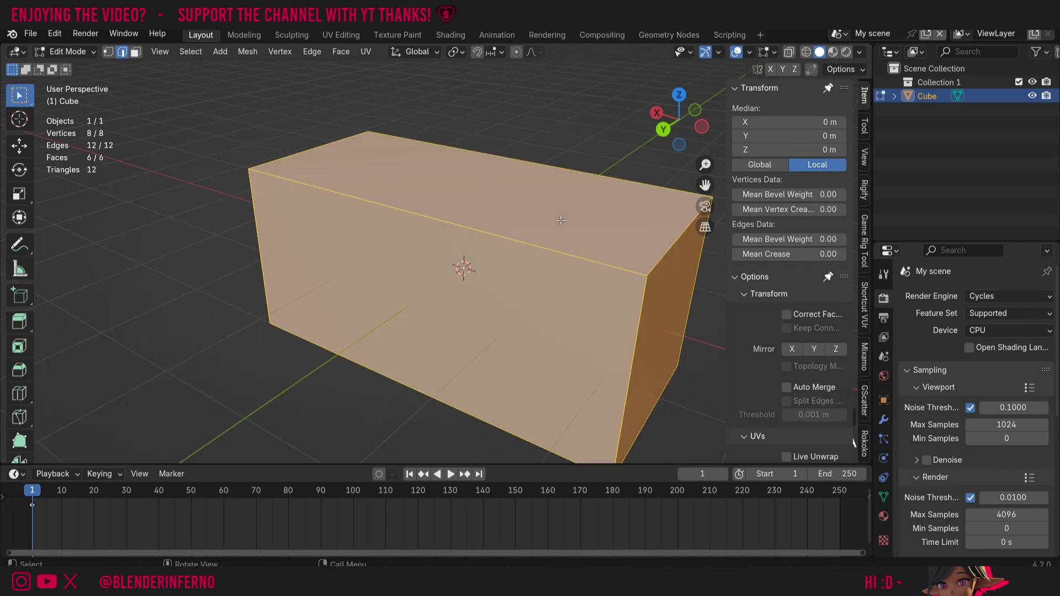
{"action": "key", "text": "s"}
{"action": "key", "text": "x"}
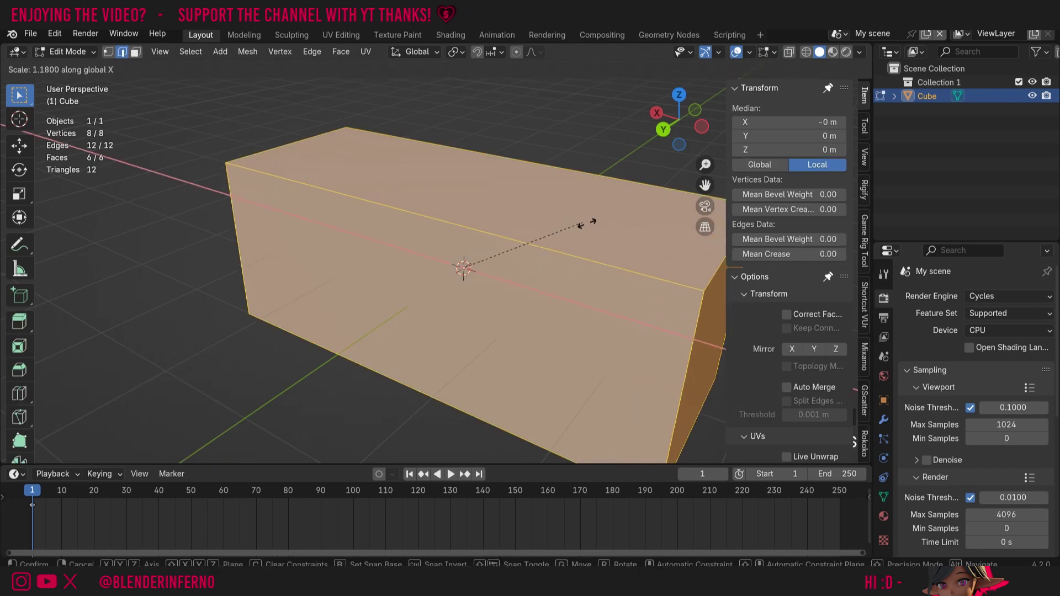
{"action": "left_click", "coordinate": [611, 232]}
{"action": "key", "text": "Tab"}
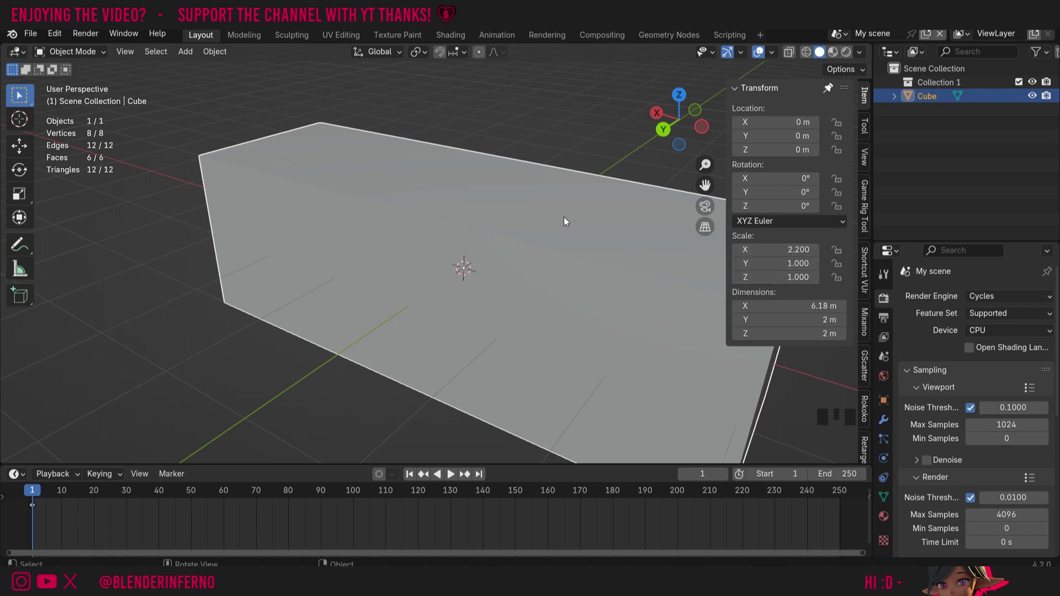
{"action": "left_click_drag", "start_coordinate": [705, 185], "coordinate": [589, 197]}
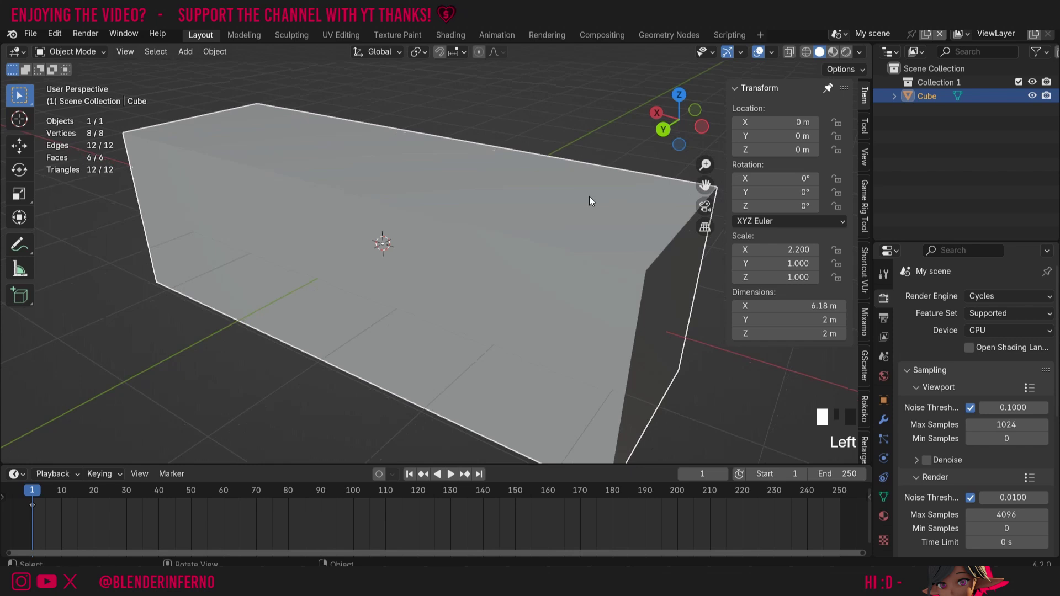
{"action": "scroll", "coordinate": [589, 243], "scroll_direction": "down", "scroll_amount": 2}
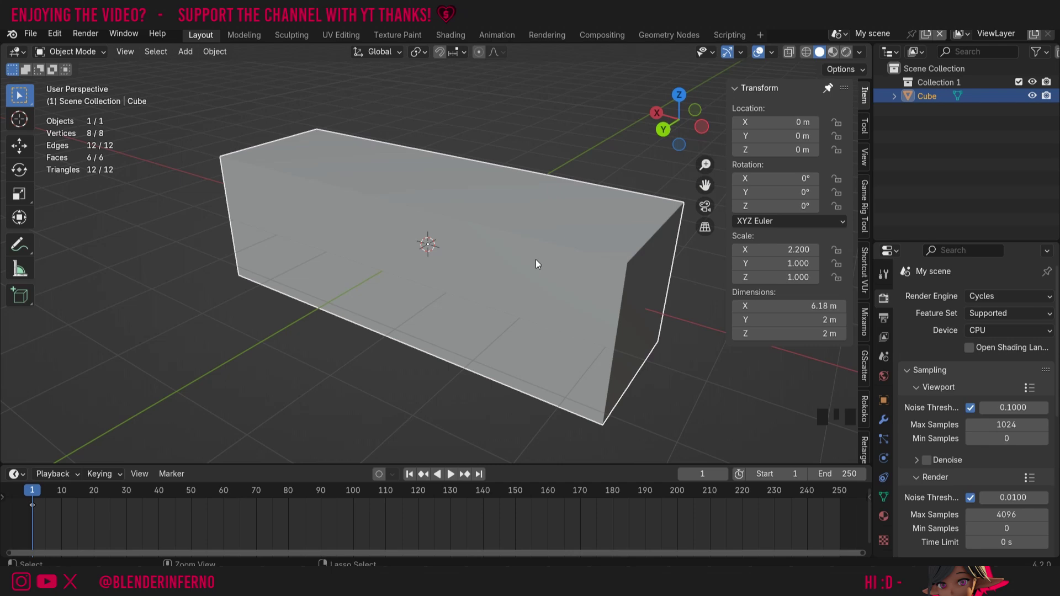
Apply Scale with Ctrl+A so the 6.18 m cube reads scale 1.000
{"action": "key", "text": "ctrl+a"}
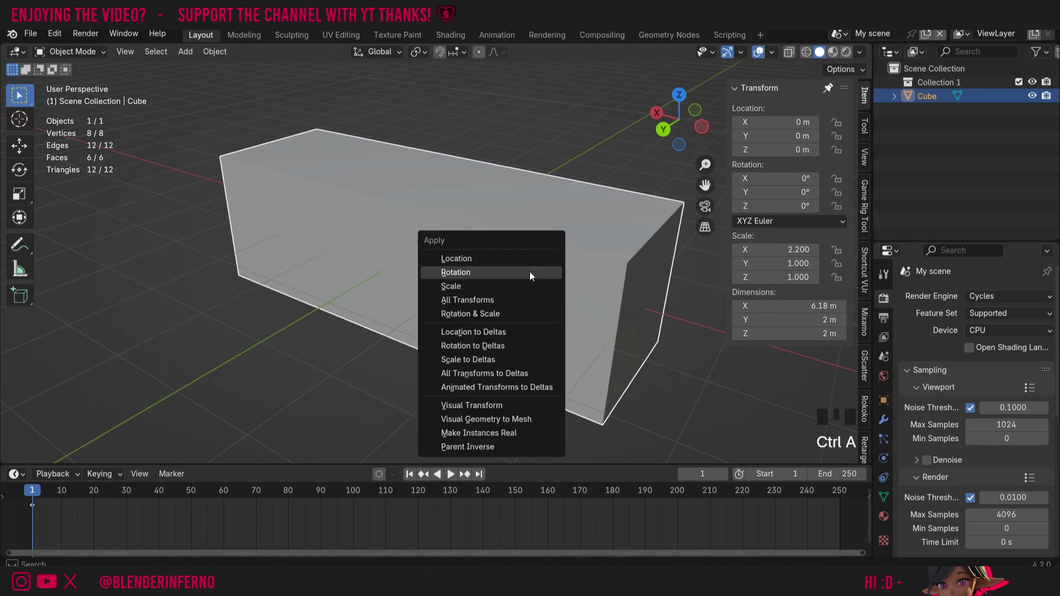
{"action": "left_click", "coordinate": [502, 287]}
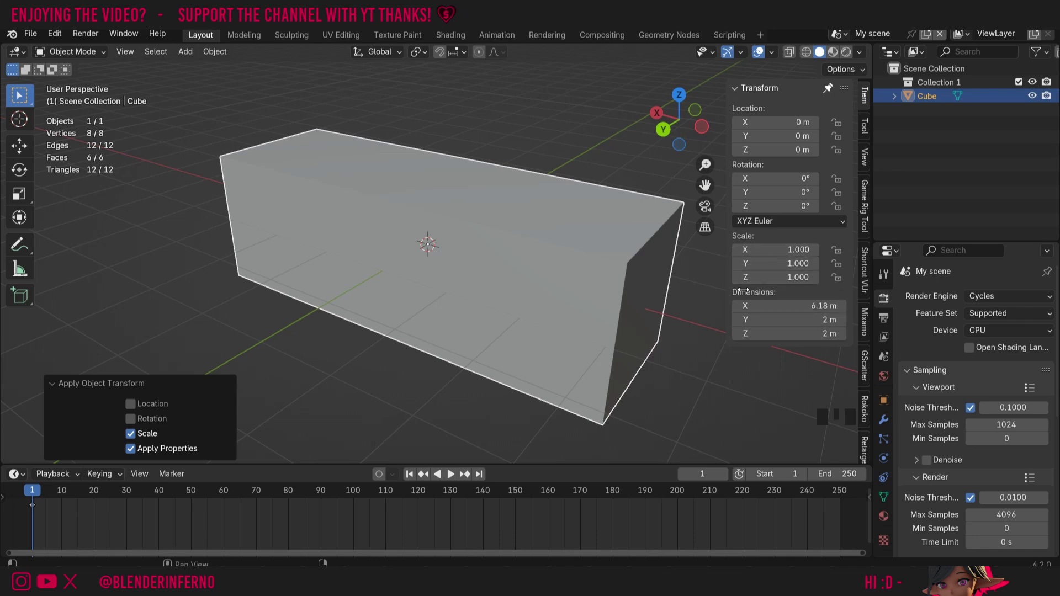
{"action": "middle_click_drag", "start_coordinate": [613, 245], "coordinate": [600, 227], "text": "shift"}
Delete the cube and add a 2 m mesh cylinder in its place
{"action": "key", "text": "x"}
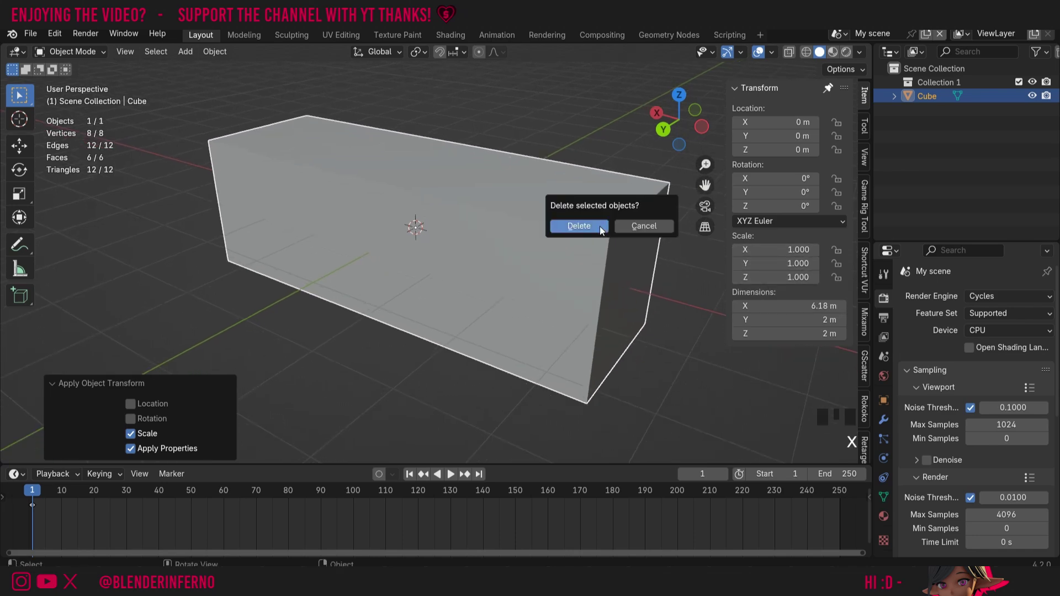
{"action": "left_click", "coordinate": [601, 229]}
{"action": "key", "text": "shift+a"}
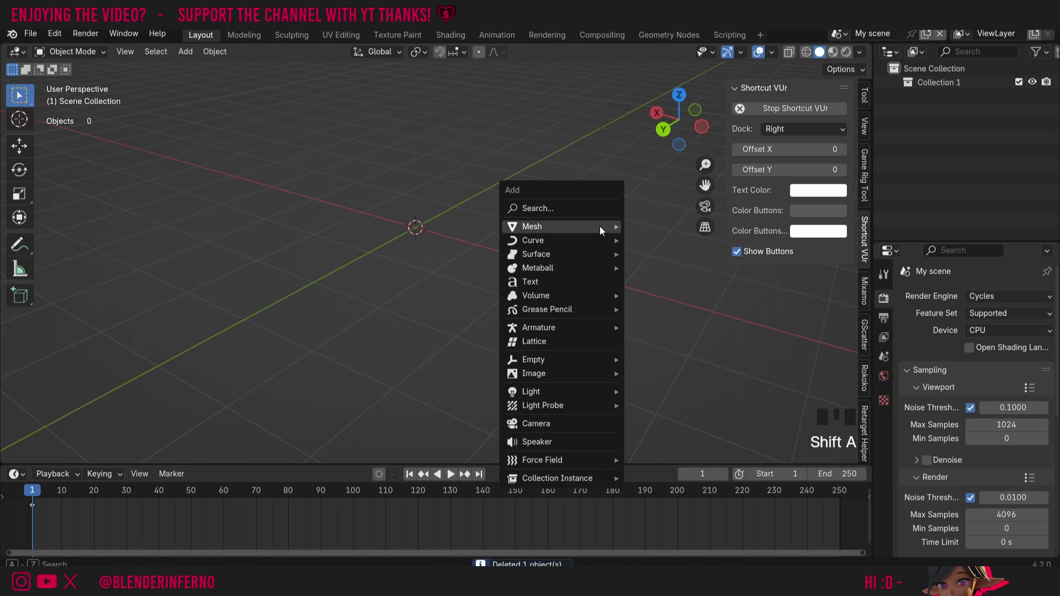
{"action": "mouse_move", "coordinate": [601, 231]}
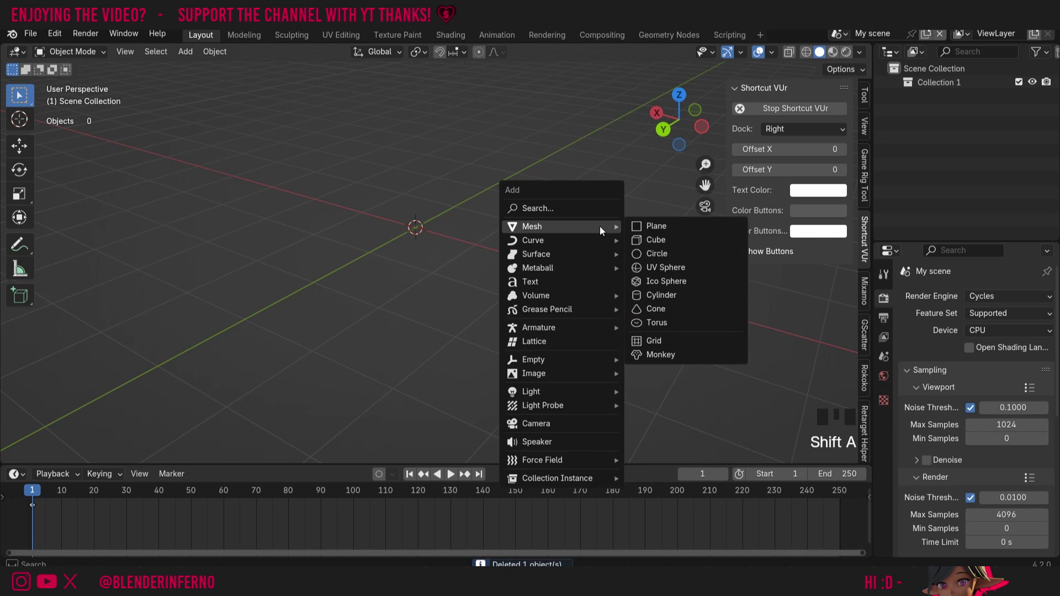
{"action": "left_click", "coordinate": [664, 295]}
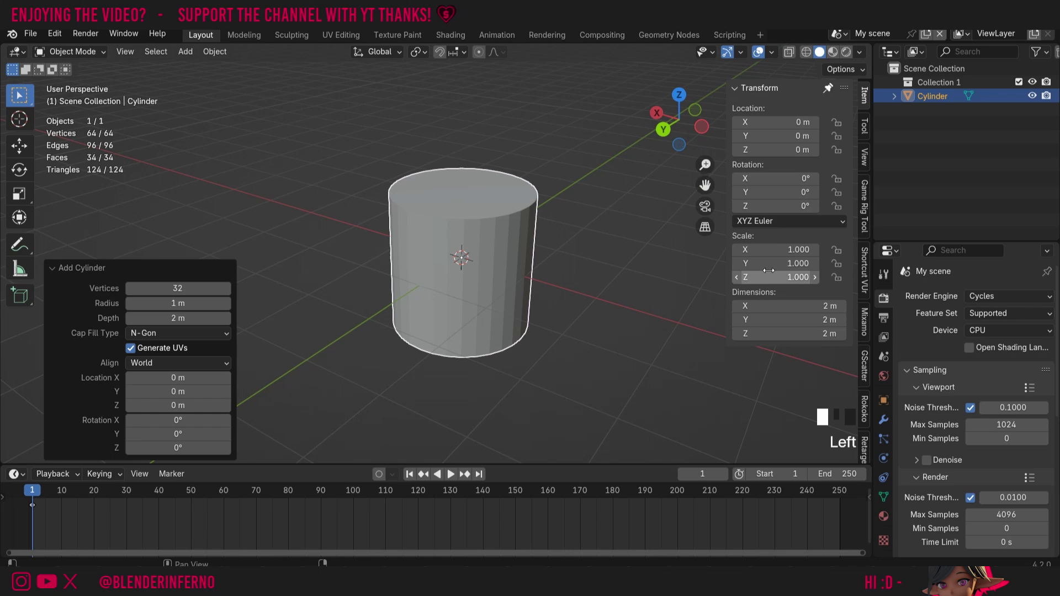
Add a Bevel modifier (0.1 m, 1 segment) to the cylinder
{"action": "key", "text": "Tab"}
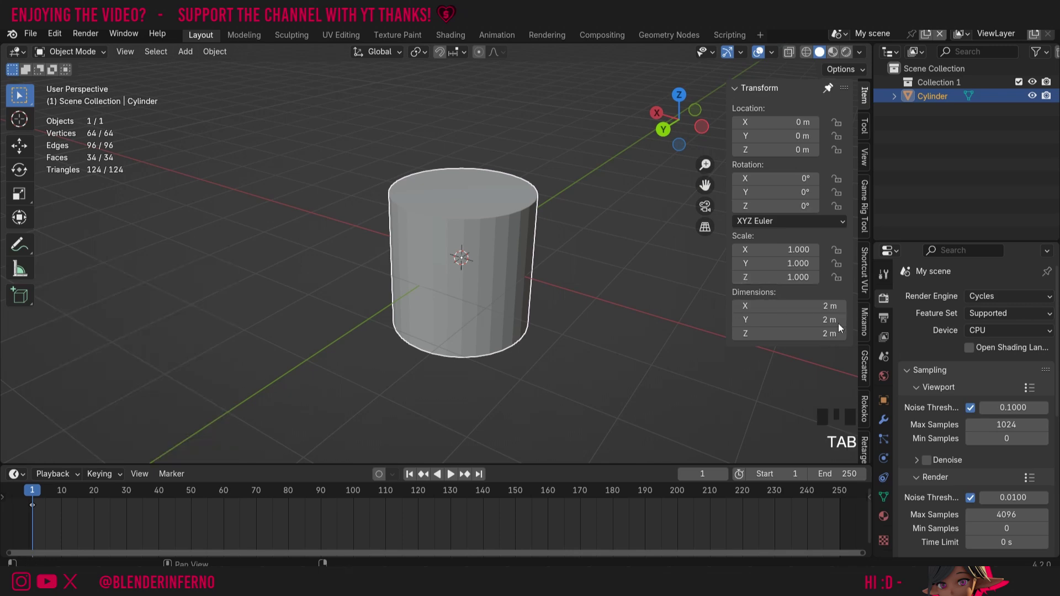
{"action": "left_click", "coordinate": [883, 421]}
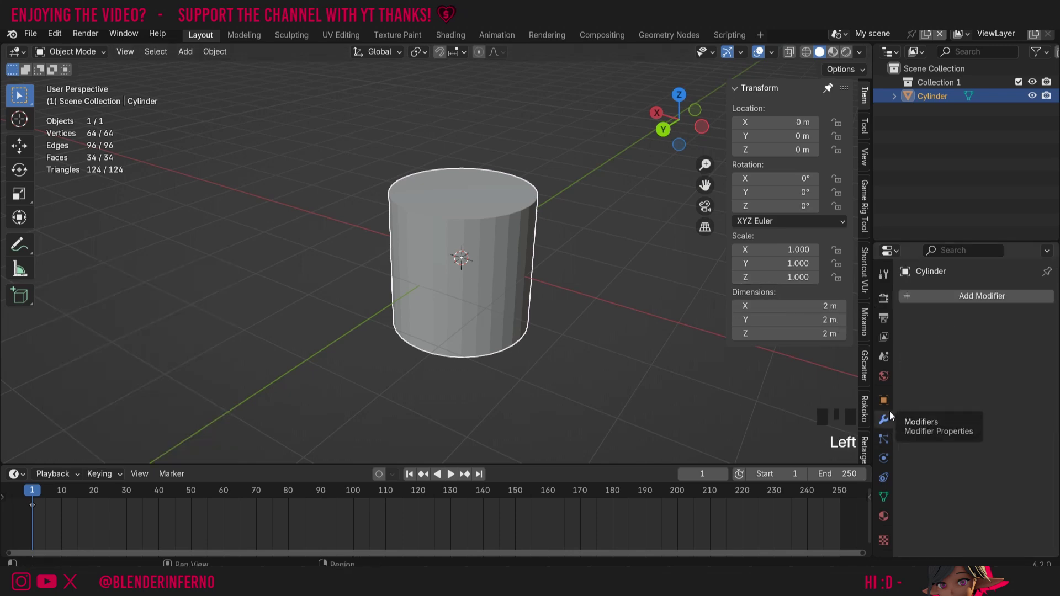
{"action": "key", "text": "ctrl+z"}
{"action": "left_click", "coordinate": [965, 298]}
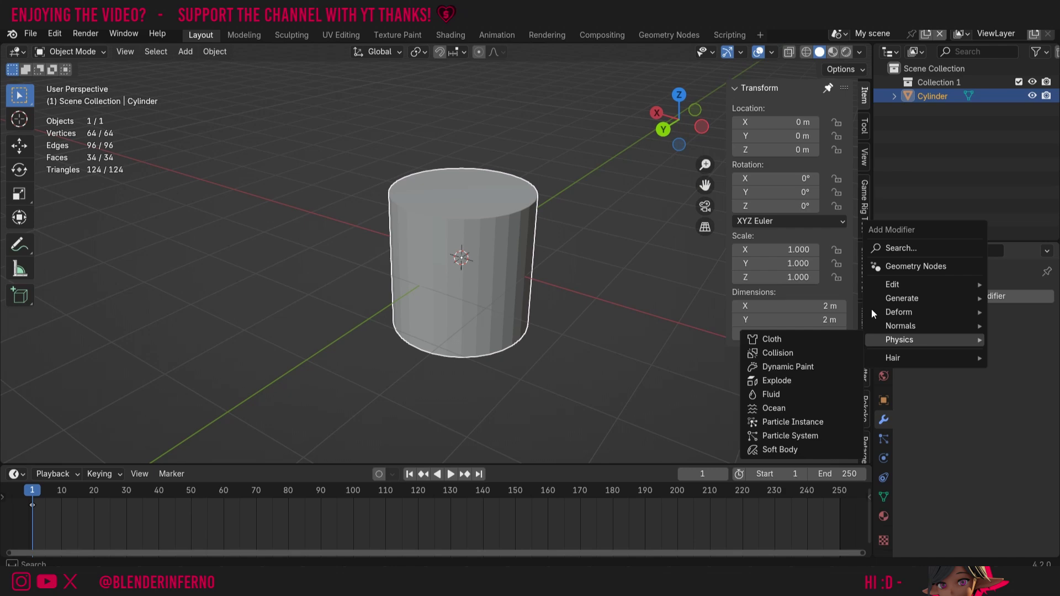
{"action": "mouse_move", "coordinate": [894, 300]}
{"action": "left_click", "coordinate": [784, 311]}
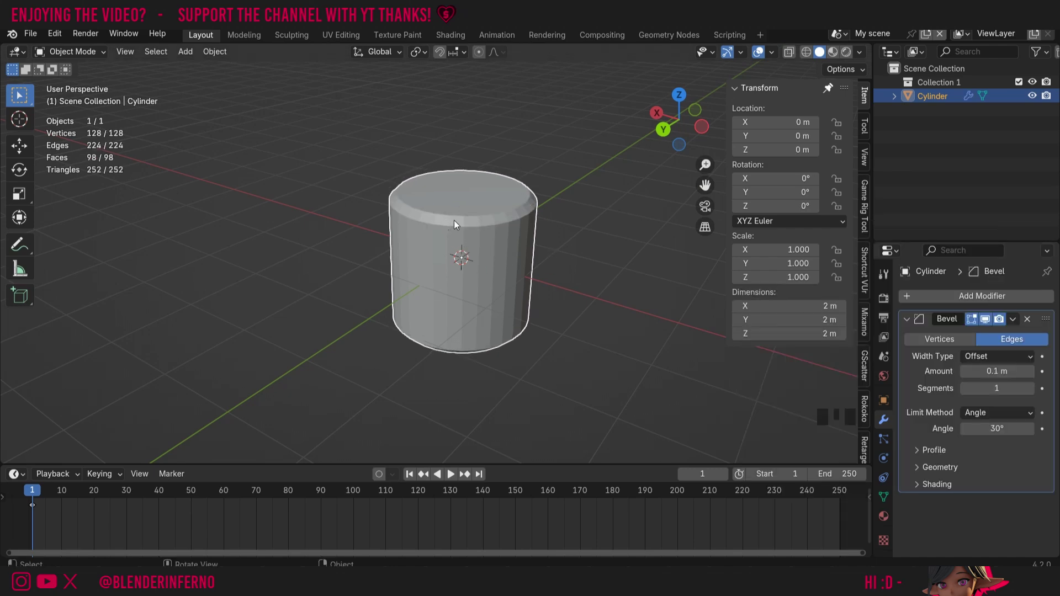
Stretch the cylinder along Z to 5.42 m tall, then apply its scale to 1.000
{"action": "key", "text": "s"}
{"action": "key", "text": "z"}
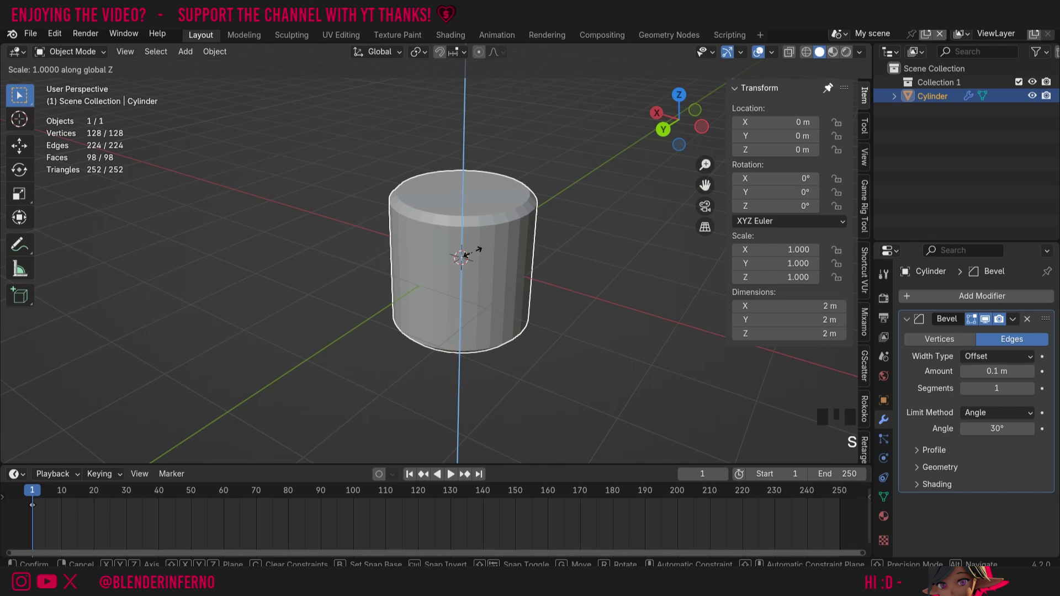
{"action": "left_click", "coordinate": [494, 258]}
{"action": "left_click_drag", "start_coordinate": [705, 185], "coordinate": [706, 208]}
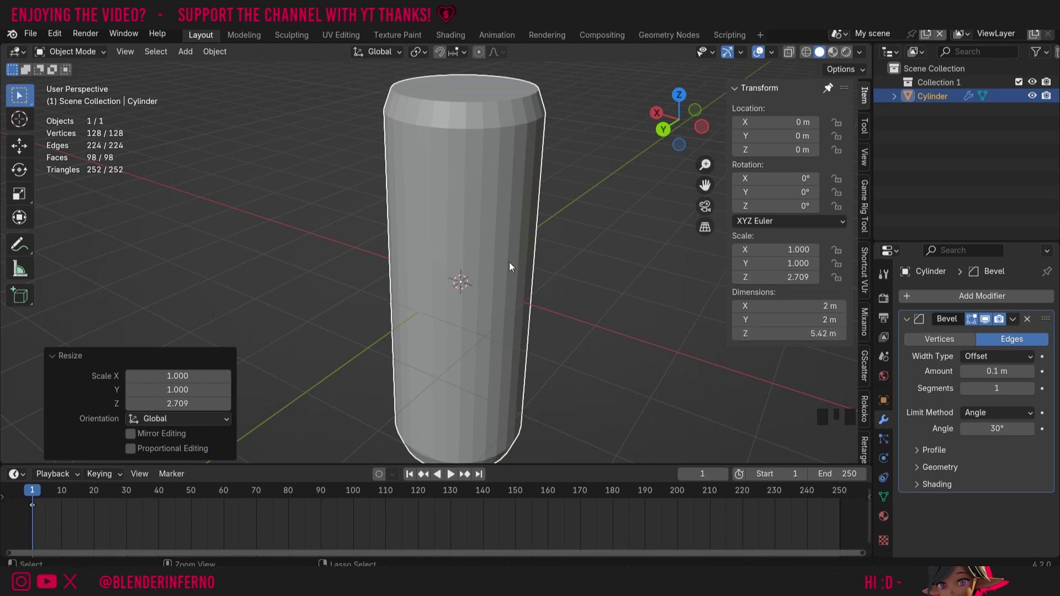
{"action": "key", "text": "ctrl+a"}
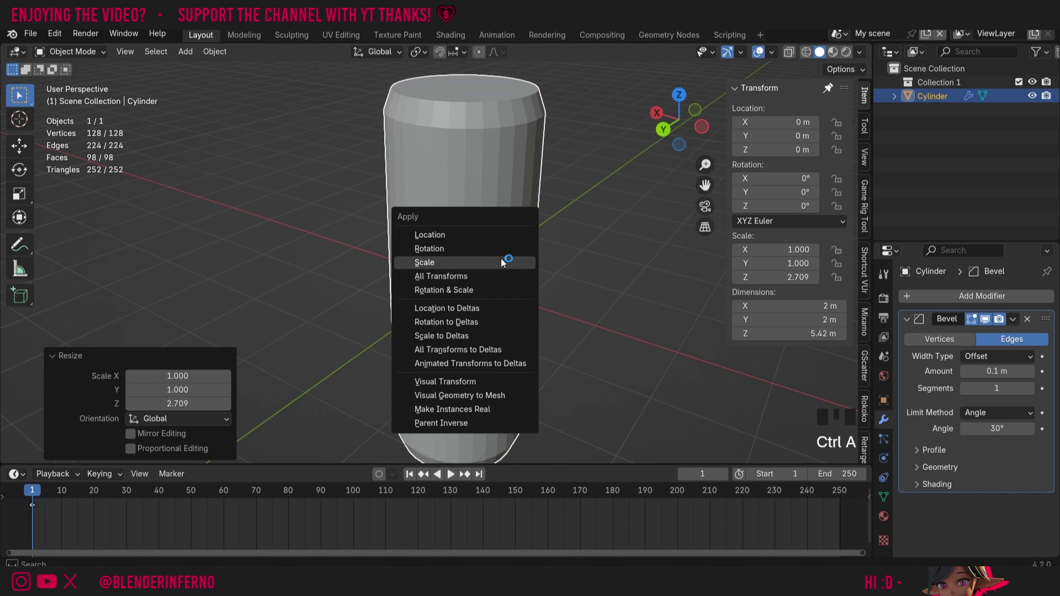
{"action": "left_click", "coordinate": [493, 262]}
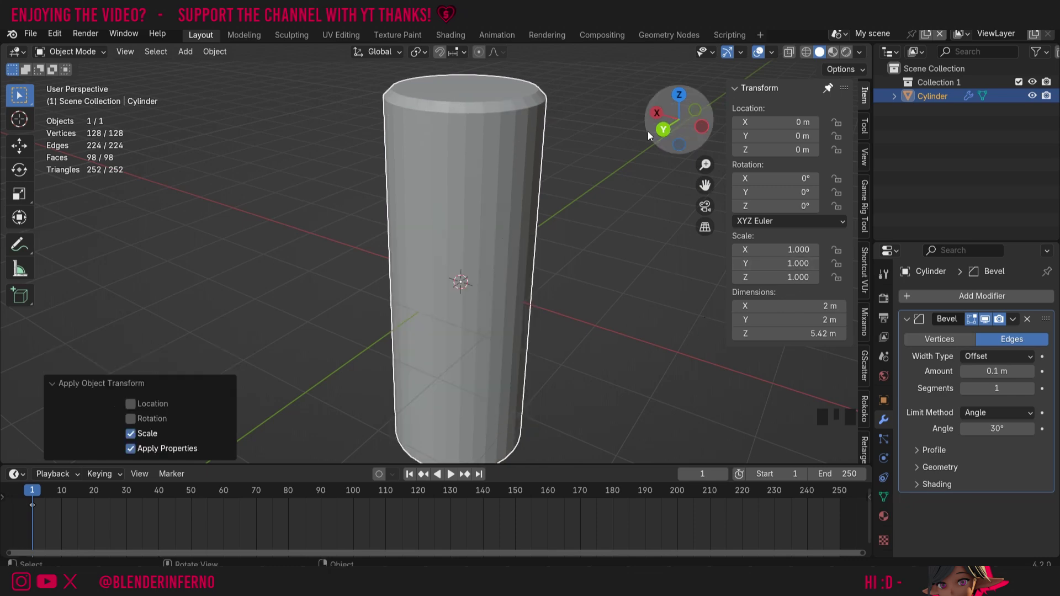
Remove the Bevel modifier and bevel the top rim edge loop directly in the mesh
{"action": "left_click", "coordinate": [1025, 319]}
{"action": "key", "text": "Tab"}
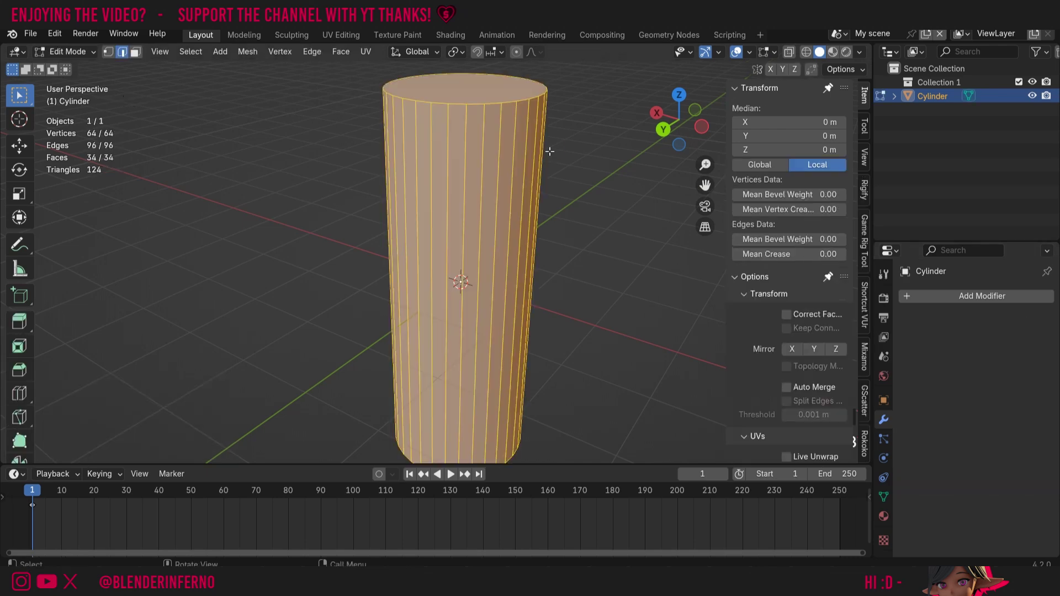
{"action": "left_click", "coordinate": [452, 104], "text": "alt"}
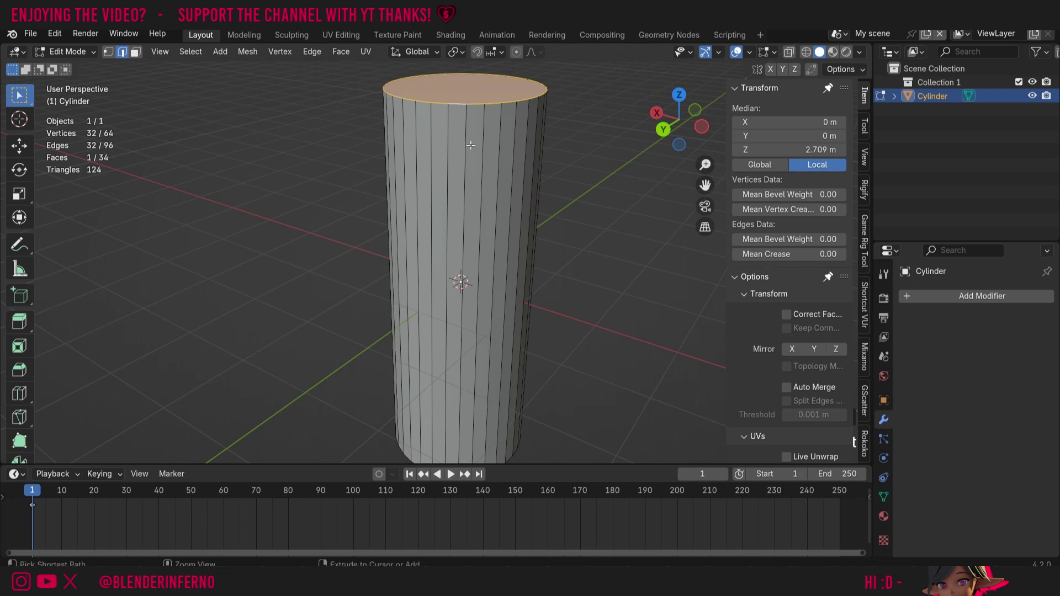
{"action": "key", "text": "ctrl+b"}
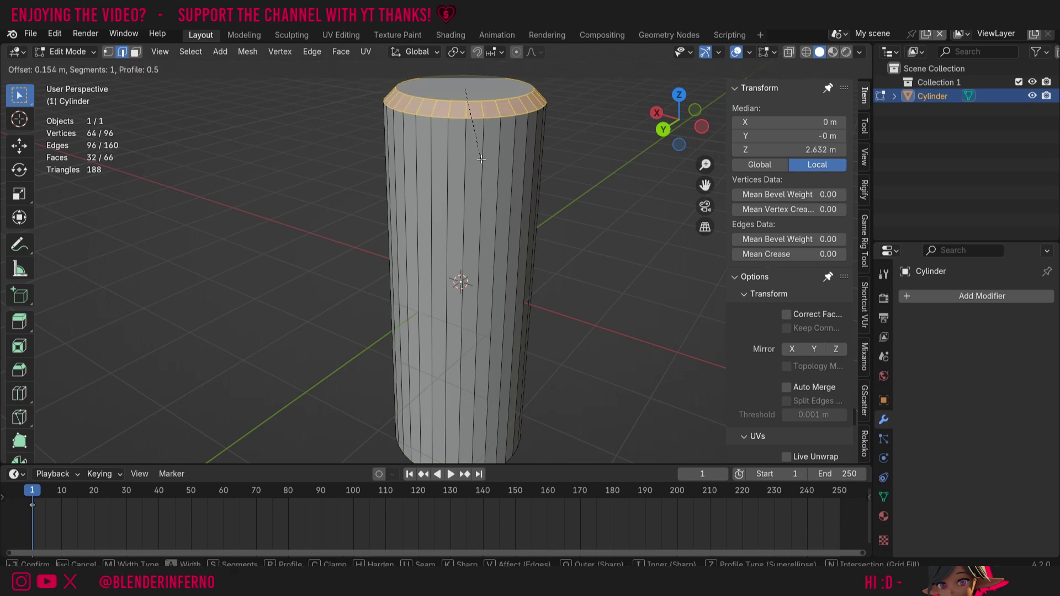
{"action": "left_click", "coordinate": [481, 159]}
{"action": "key", "text": "Tab"}
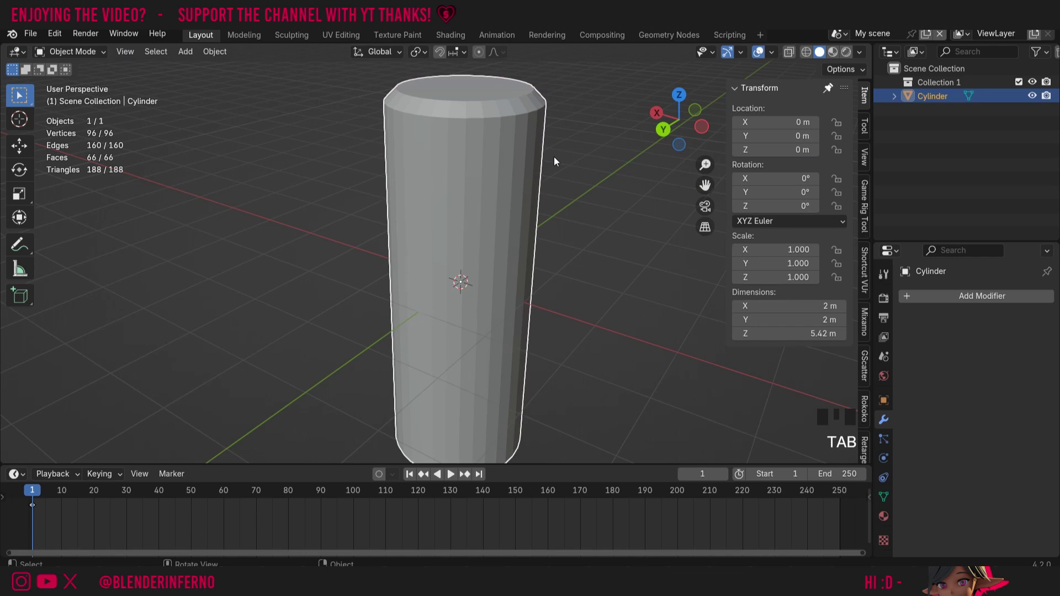
Squash the cylinder along Z to scale 0.440, 2.39 m tall
{"action": "key", "text": "s"}
{"action": "key", "text": "z"}
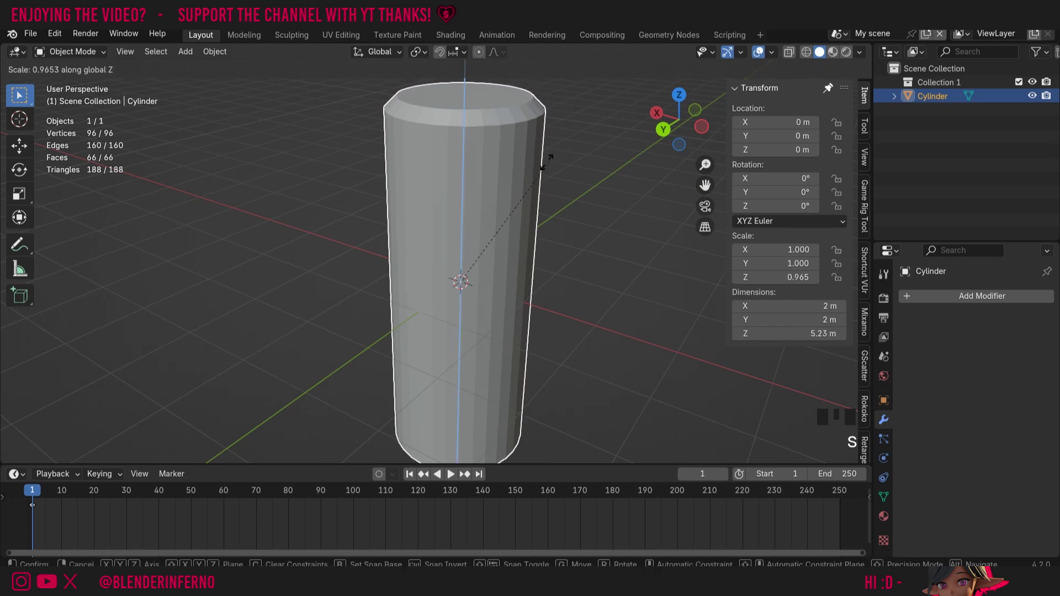
{"action": "left_click", "coordinate": [381, 300]}
Try a bevel on the bottom rim loop, then undo it, leaving 96 vertices, 66 faces
{"action": "key", "text": "Tab"}
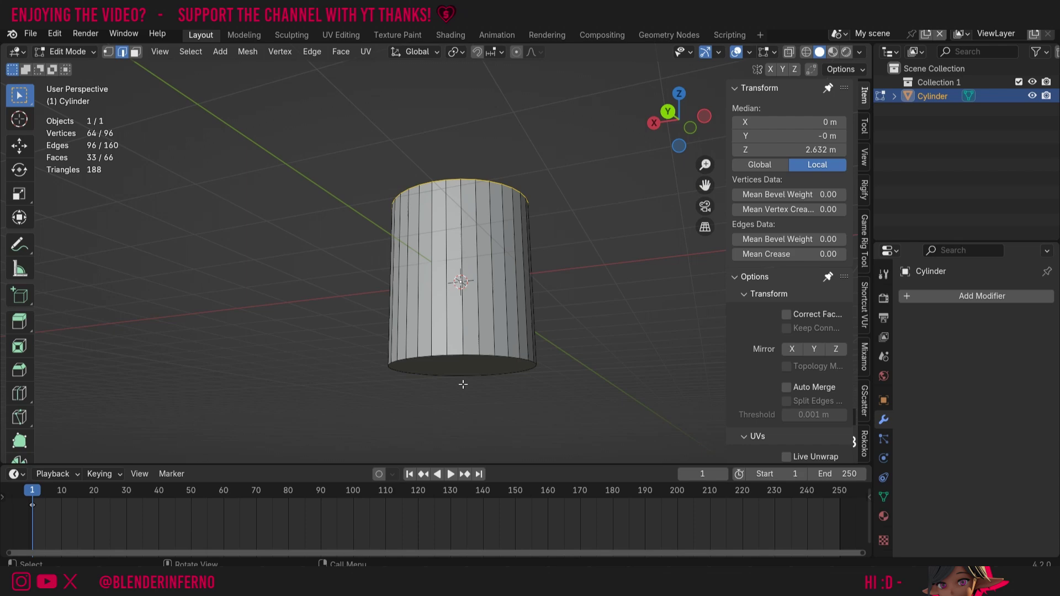
{"action": "left_click", "coordinate": [457, 373], "text": "alt"}
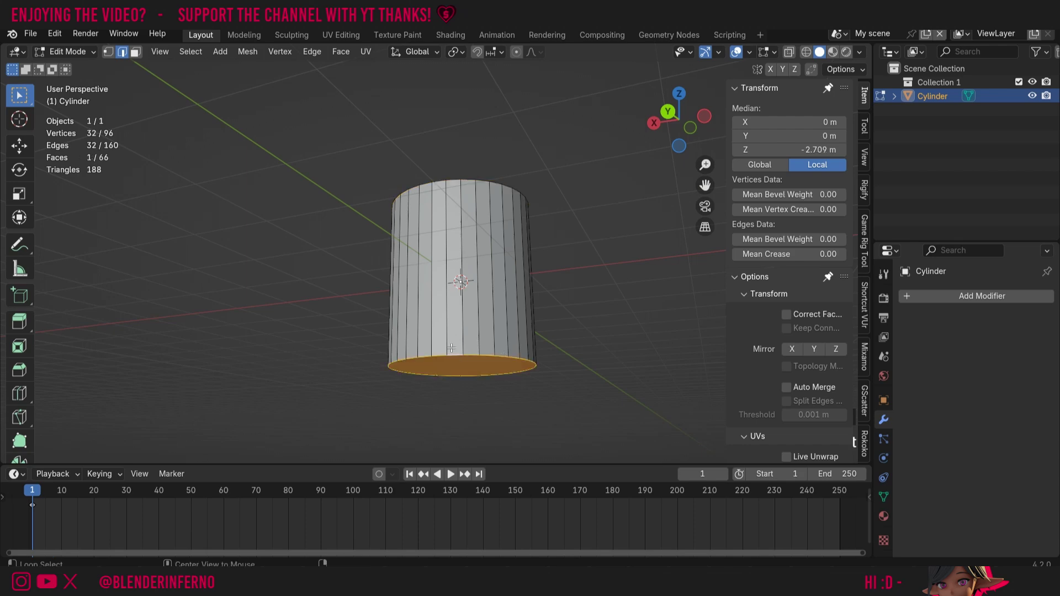
{"action": "key", "text": "ctrl+b"}
{"action": "left_click", "coordinate": [480, 386]}
{"action": "left_click_drag", "start_coordinate": [679, 119], "coordinate": [691, 118]}
{"action": "key", "text": "Tab"}
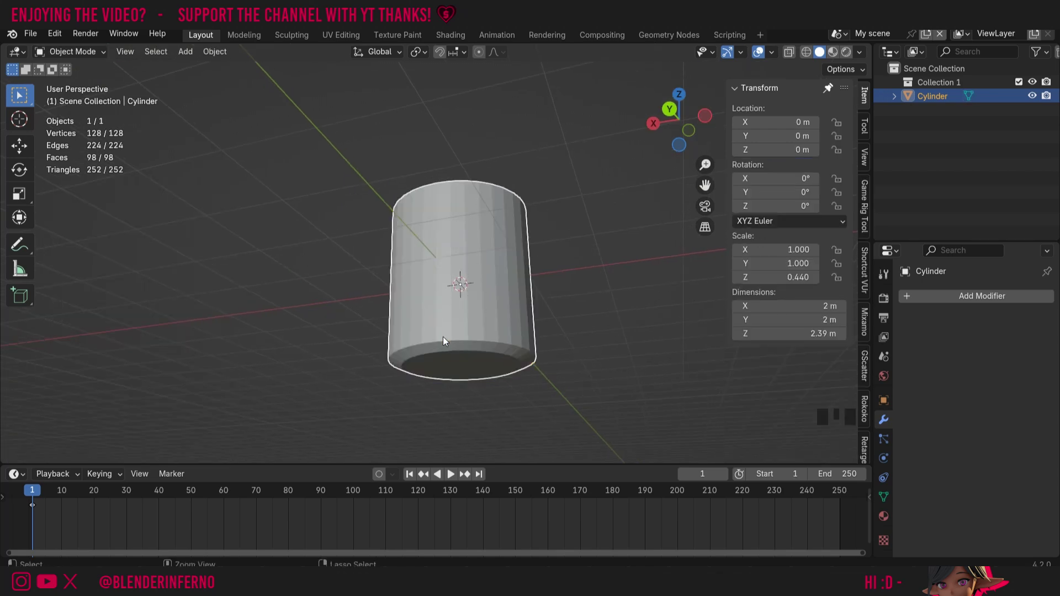
{"action": "key", "text": "ctrl+z"}
{"action": "key", "text": "ctrl+z"}
{"action": "key", "text": "Tab"}
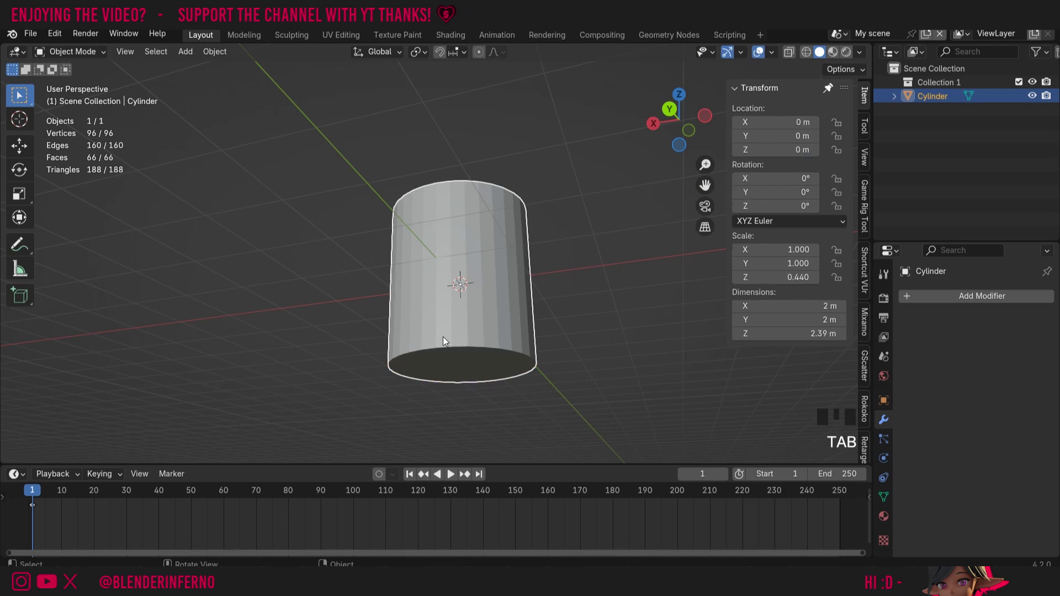
Apply the shortened cylinder's scale so it reads 1.000
{"action": "key", "text": "ctrl+a"}
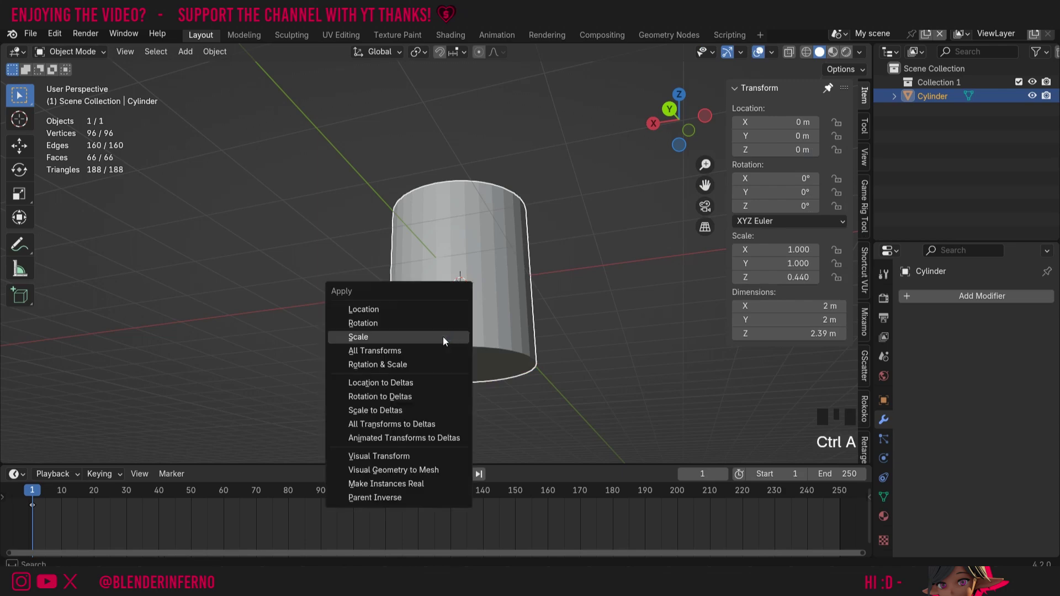
{"action": "left_click", "coordinate": [443, 336]}
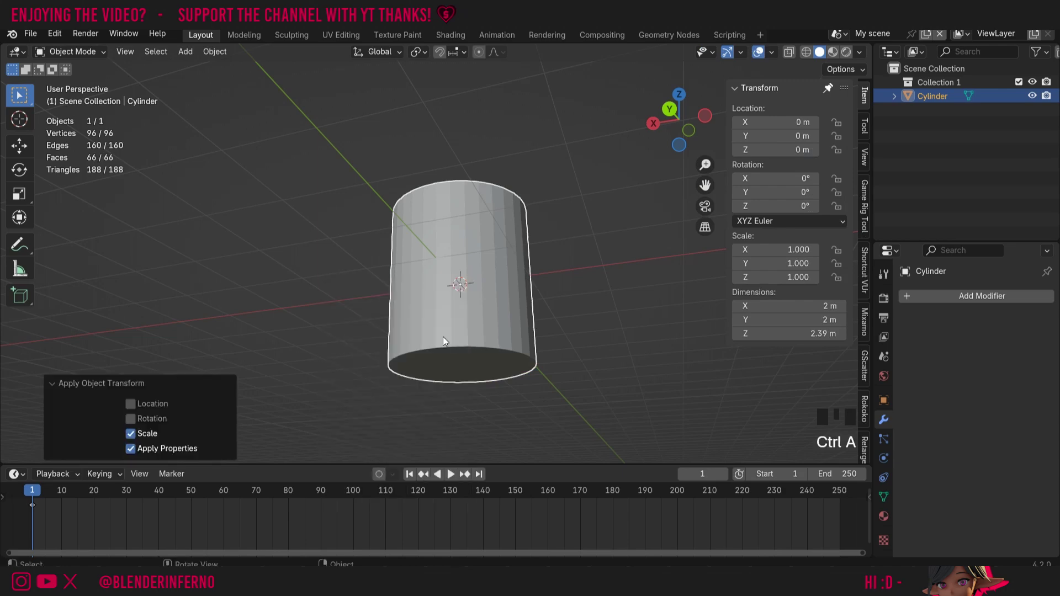
{"action": "key", "text": "Tab"}
{"action": "key", "text": "Tab"}
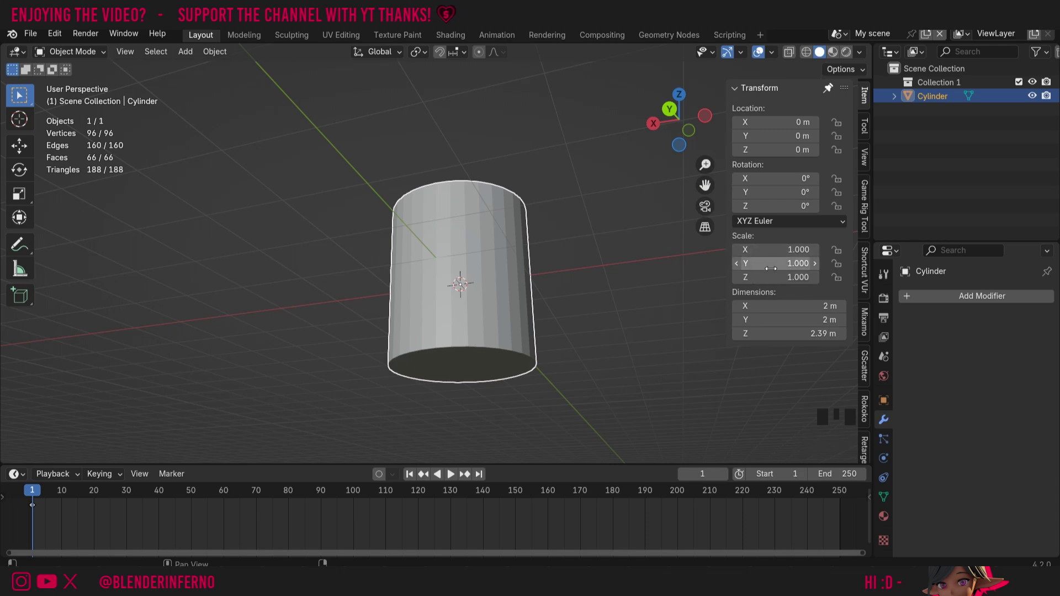
Bevel the bottom rim evenly, giving 128 vertices, 98 faces, viewed side-on
{"action": "key", "text": "Tab"}
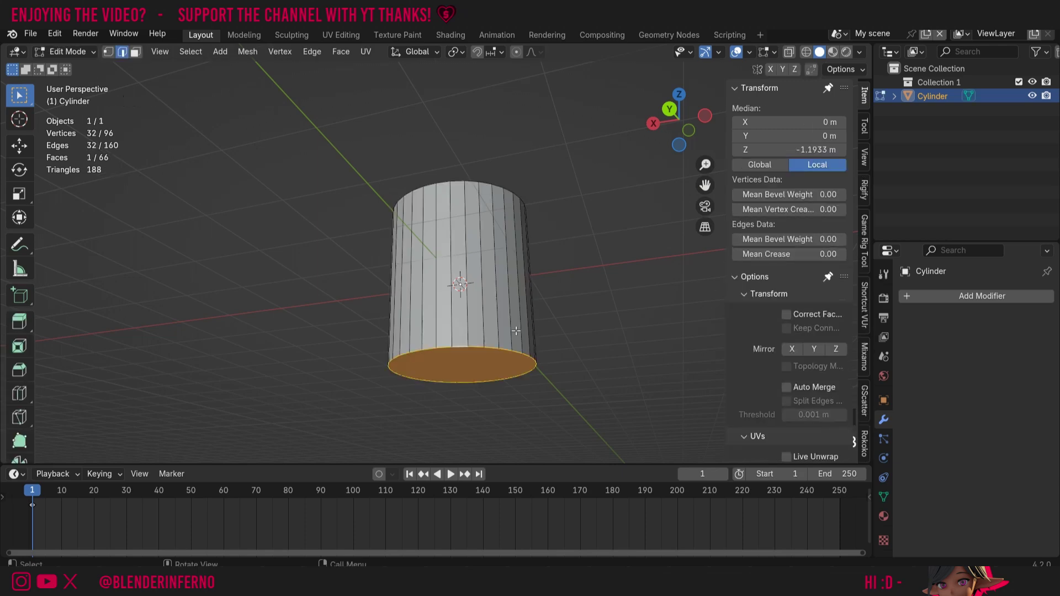
{"action": "key", "text": "ctrl+b"}
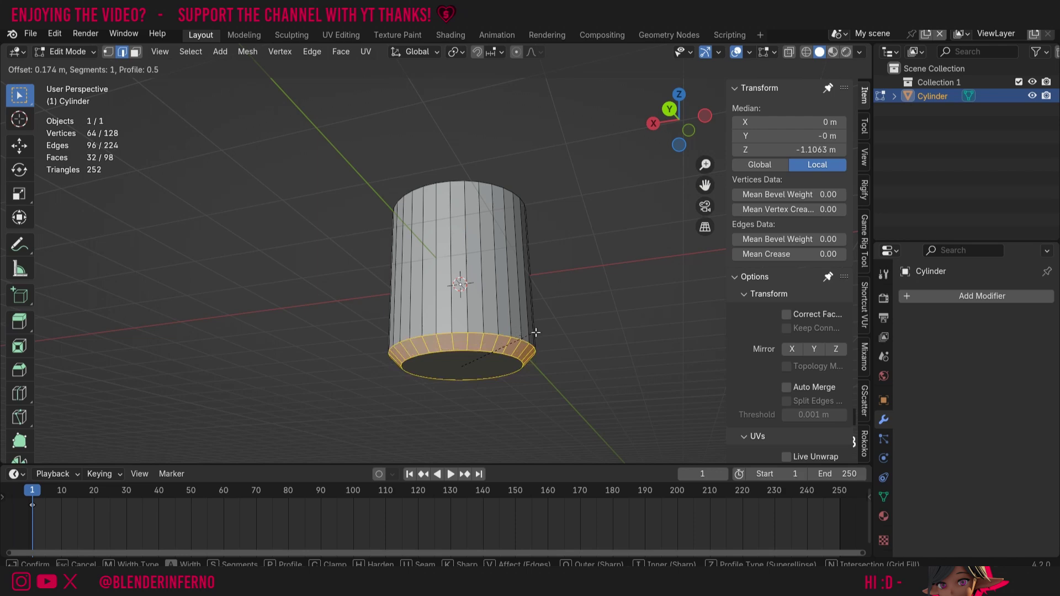
{"action": "left_click", "coordinate": [530, 332]}
{"action": "key", "text": "Tab"}
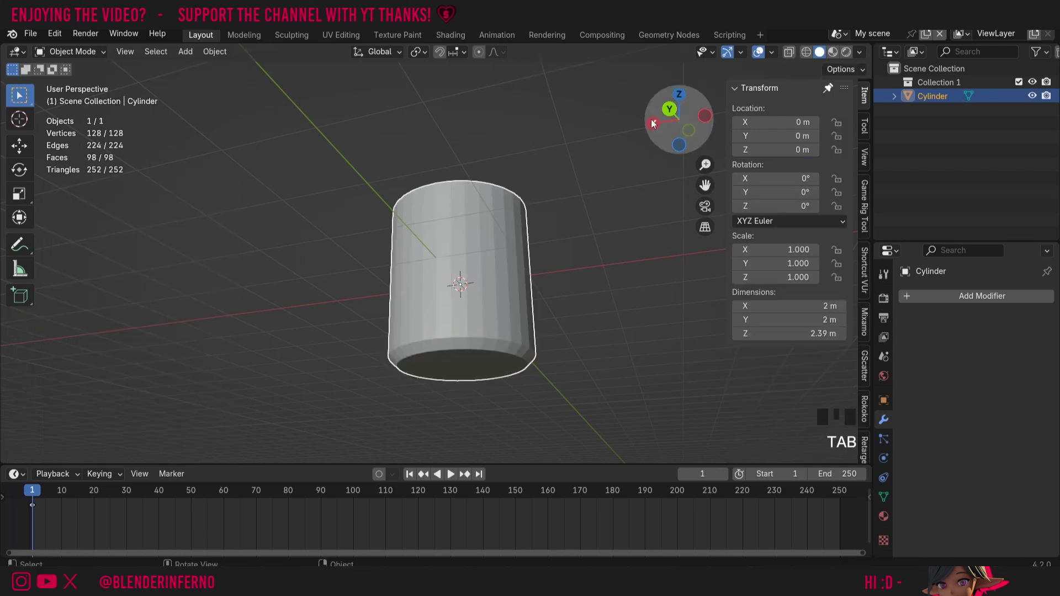
{"action": "left_click_drag", "start_coordinate": [671, 113], "coordinate": [678, 80]}
{"action": "left_click_drag", "start_coordinate": [651, 128], "coordinate": [652, 129]}
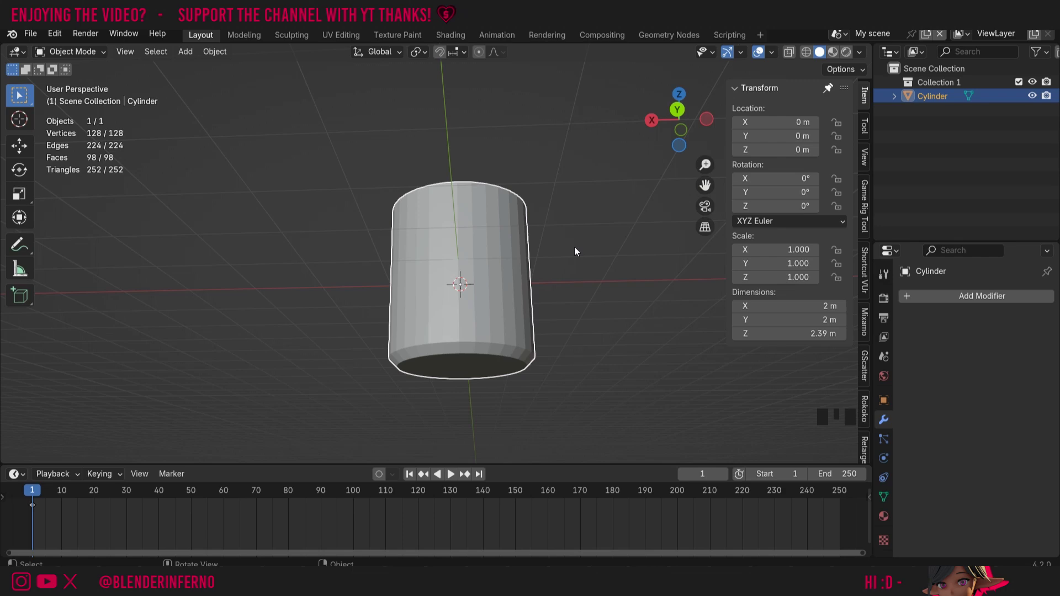
Undo back to the unapplied short cylinder and delete it
{"action": "key", "text": "ctrl+z"}
{"action": "key", "text": "ctrl+z"}
{"action": "key", "text": "ctrl+z"}
{"action": "key", "text": "ctrl+z"}
{"action": "key", "text": "ctrl+z"}
{"action": "key", "text": "ctrl+z"}
{"action": "key", "text": "ctrl+z"}
{"action": "key", "text": "ctrl+z"}
{"action": "key", "text": "x"}
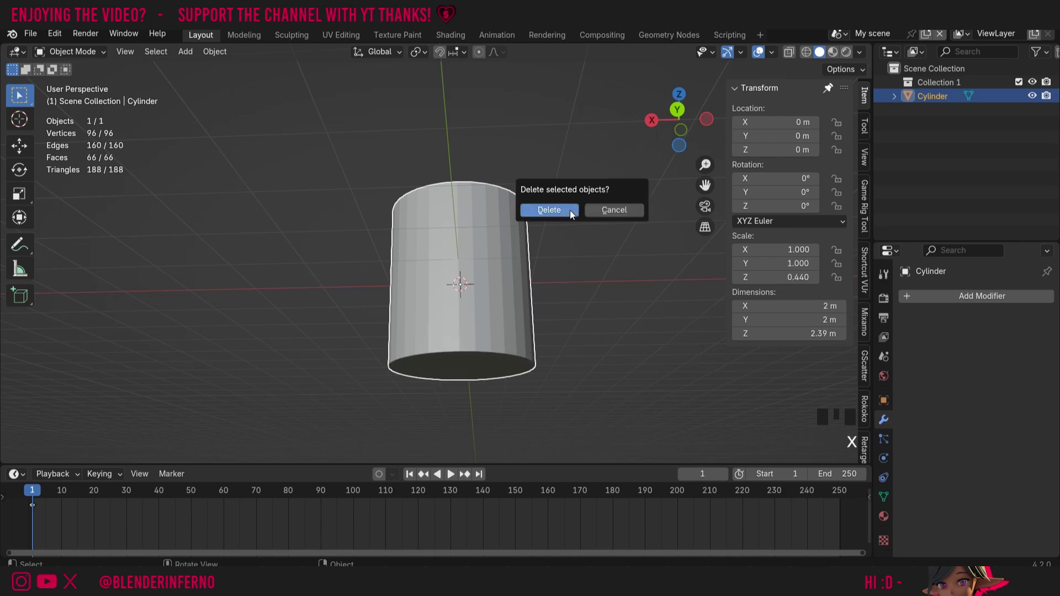
{"action": "left_click", "coordinate": [549, 210]}
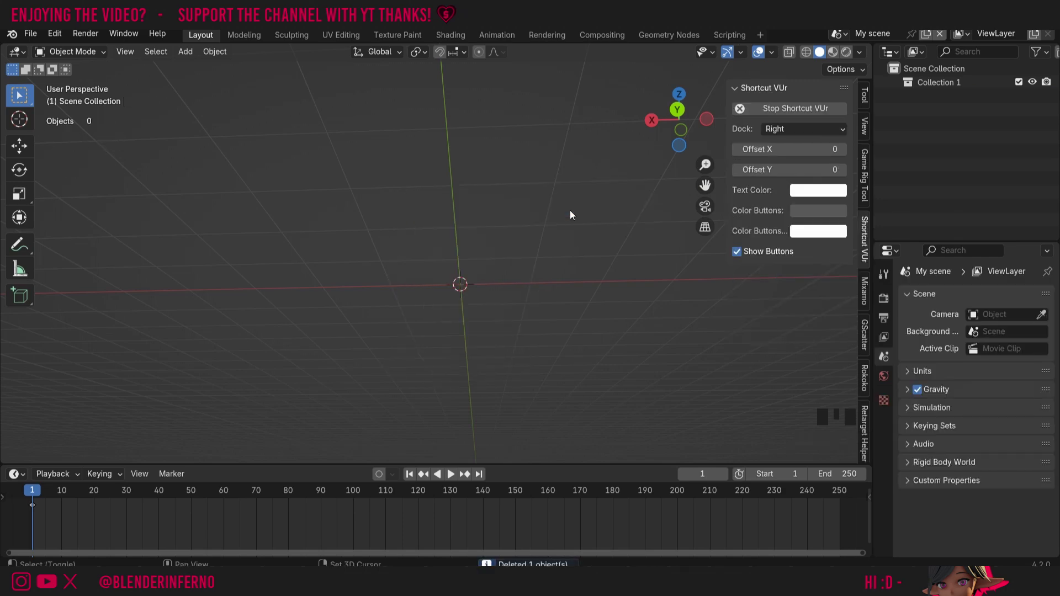
Add a default 1 m radius, 2 m deep cylinder and split the 3D view in two
{"action": "key", "text": "shift+a"}
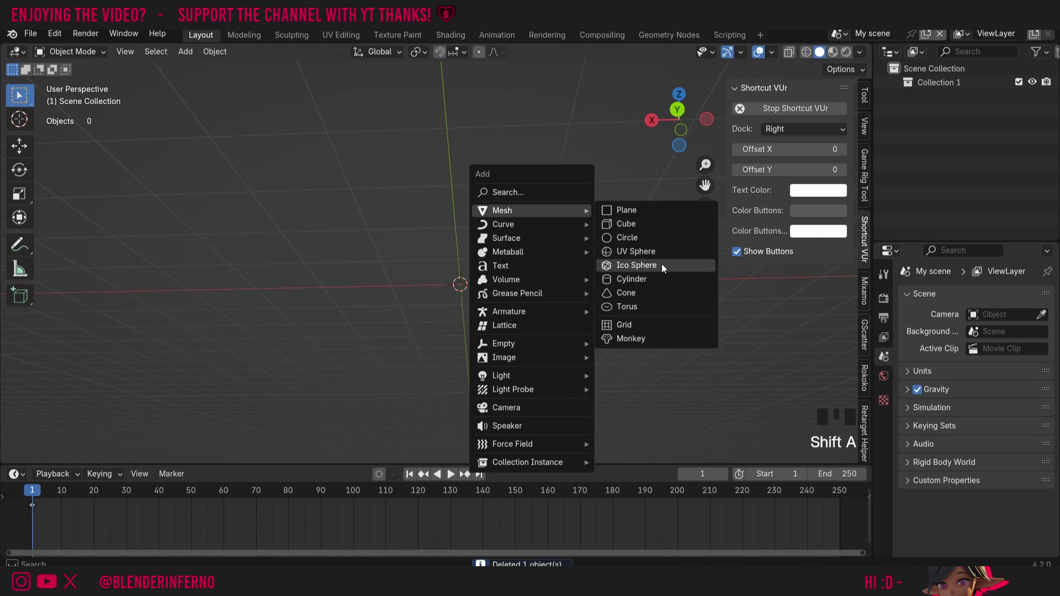
{"action": "left_click", "coordinate": [650, 278]}
{"action": "mouse_move", "coordinate": [684, 104]}
{"action": "left_mouse_down"}
{"action": "mouse_move", "coordinate": [668, 126]}
{"action": "mouse_move", "coordinate": [677, 108]}
{"action": "left_mouse_up"}
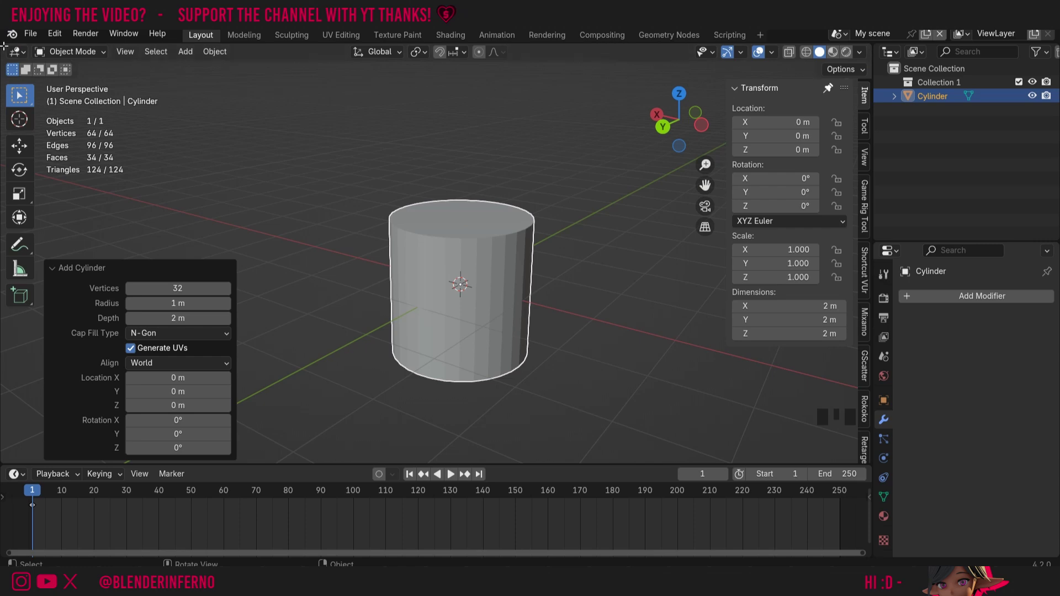
{"action": "left_click_drag", "start_coordinate": [4, 47], "coordinate": [399, 64]}
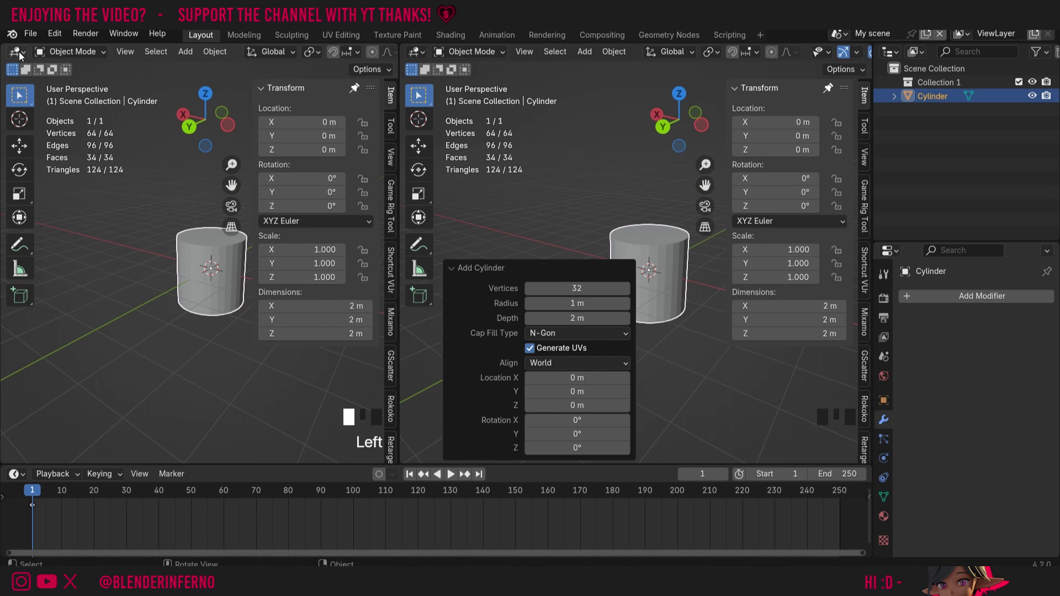
Turn the left area into a UV Editor and enter Edit Mode on the cylinder
{"action": "left_click", "coordinate": [16, 51]}
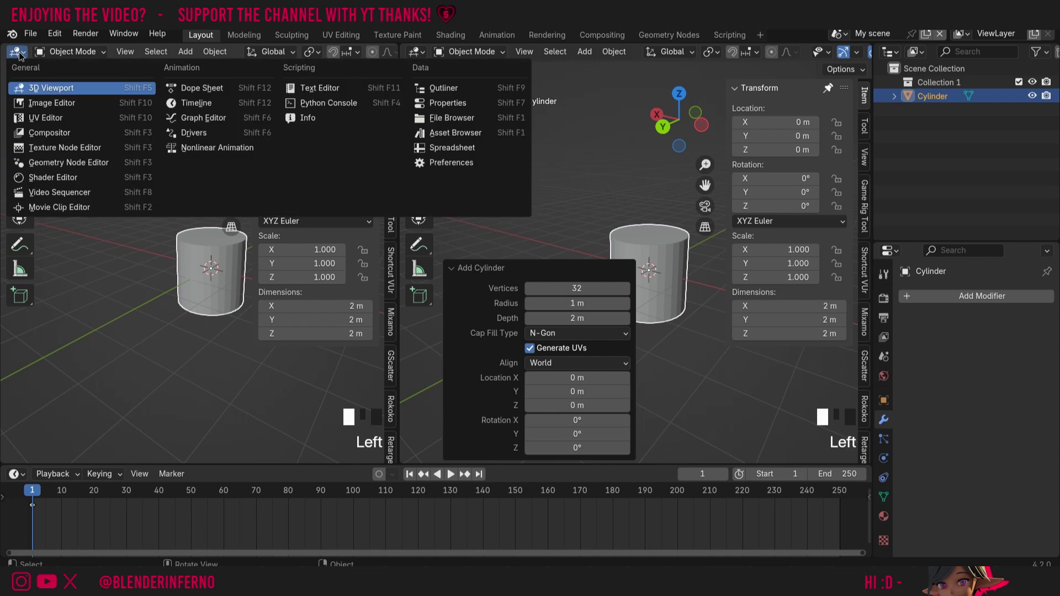
{"action": "left_click", "coordinate": [55, 118]}
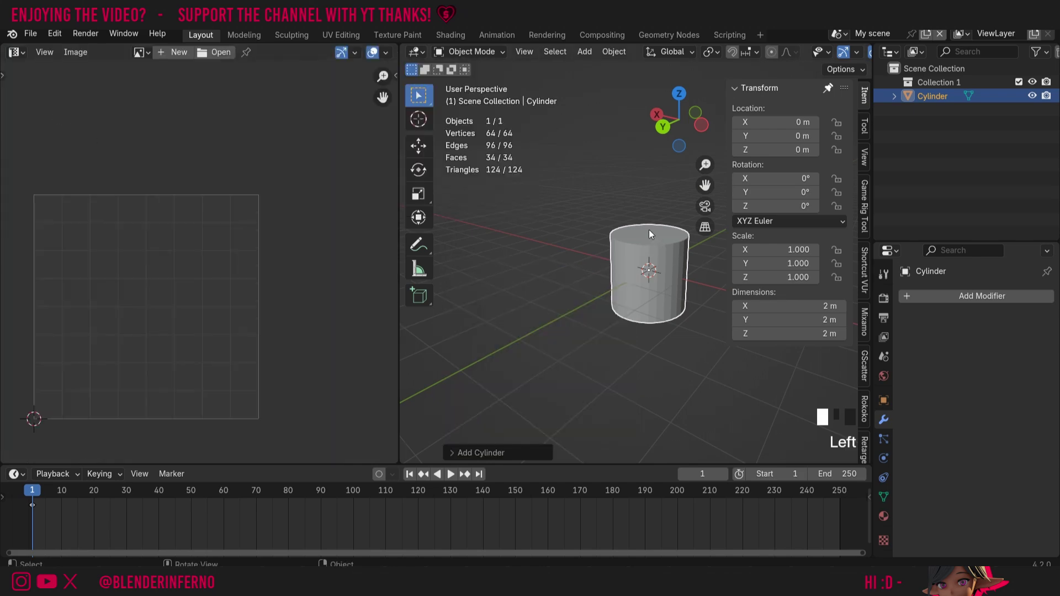
{"action": "key", "text": "Tab"}
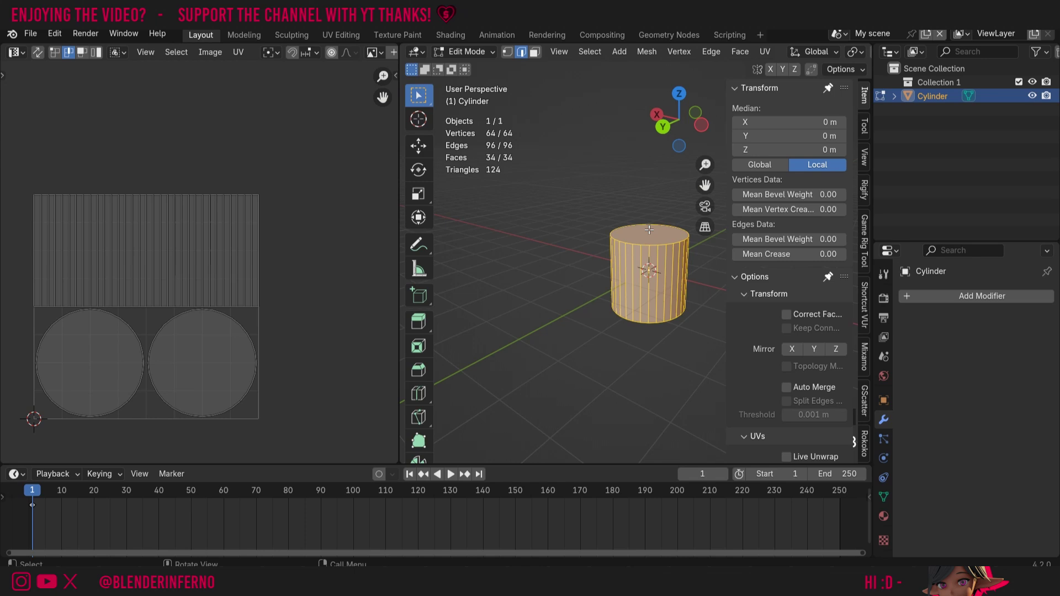
{"action": "scroll", "coordinate": [649, 229], "scroll_direction": "up", "scroll_amount": 5}
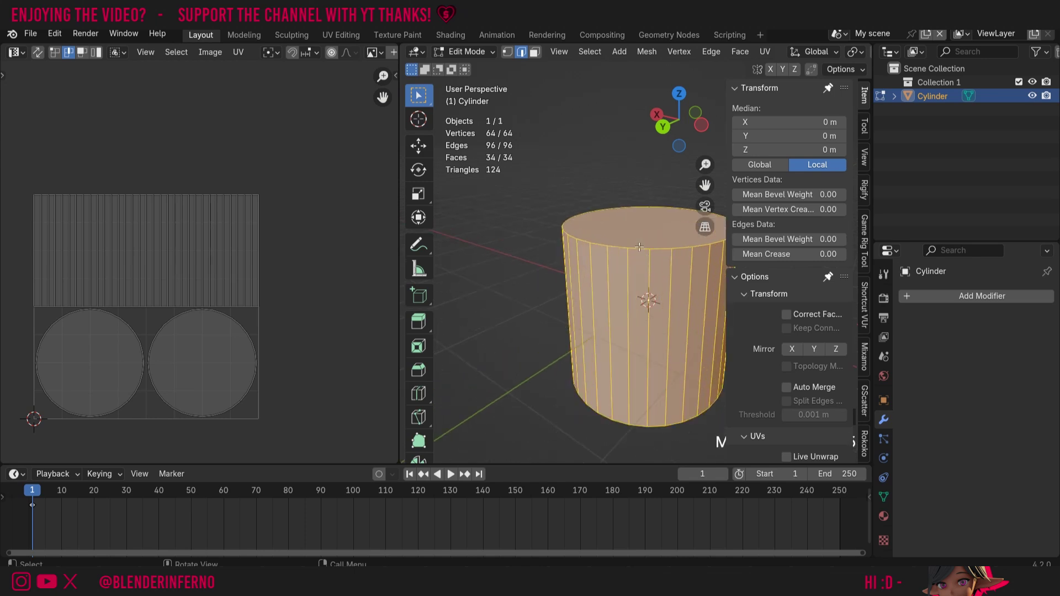
Mark seams on the top loop, bottom loop and one vertical side edge
{"action": "left_click", "coordinate": [638, 247], "text": "alt"}
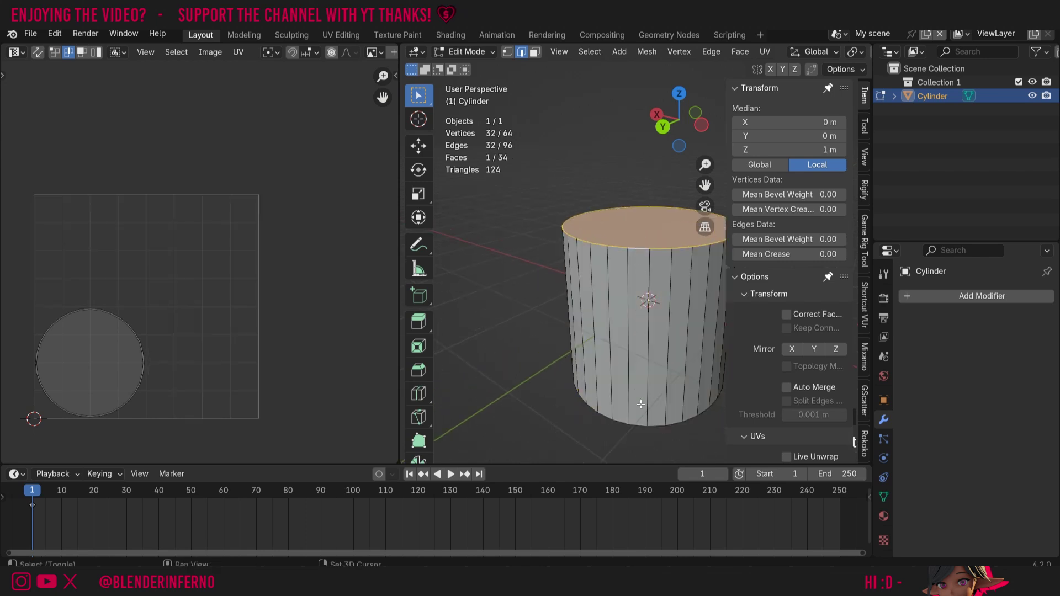
{"action": "left_click", "coordinate": [641, 425], "text": "alt+shift"}
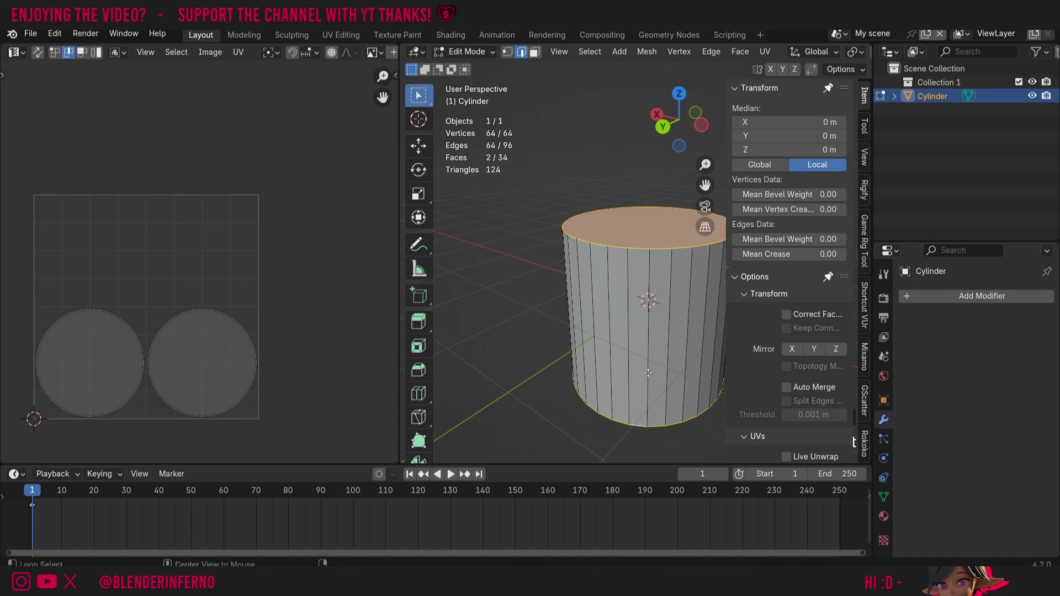
{"action": "left_click", "coordinate": [648, 372], "text": "shift"}
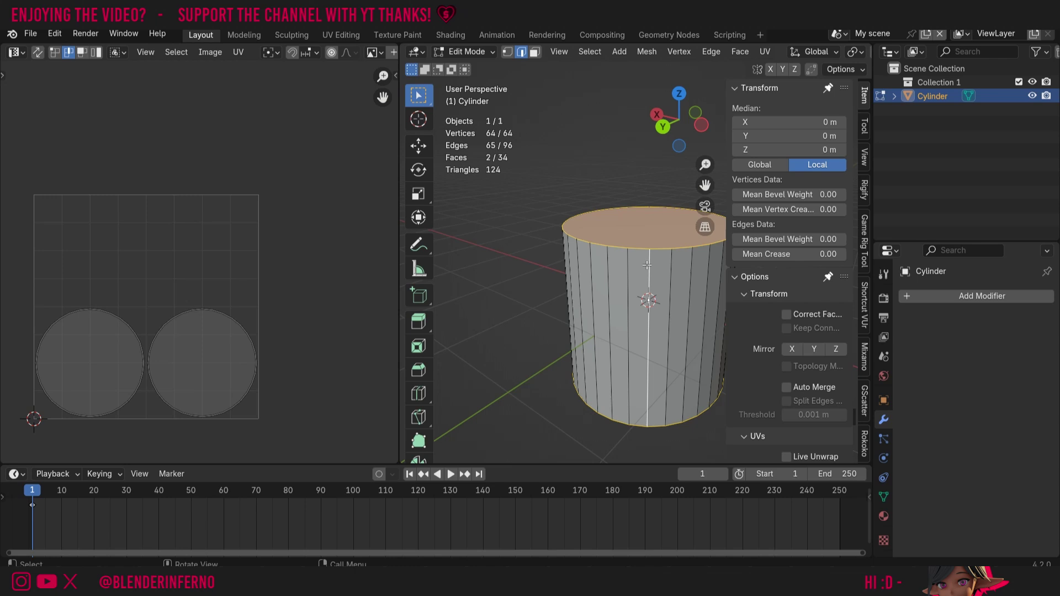
{"action": "key", "text": "ctrl+e"}
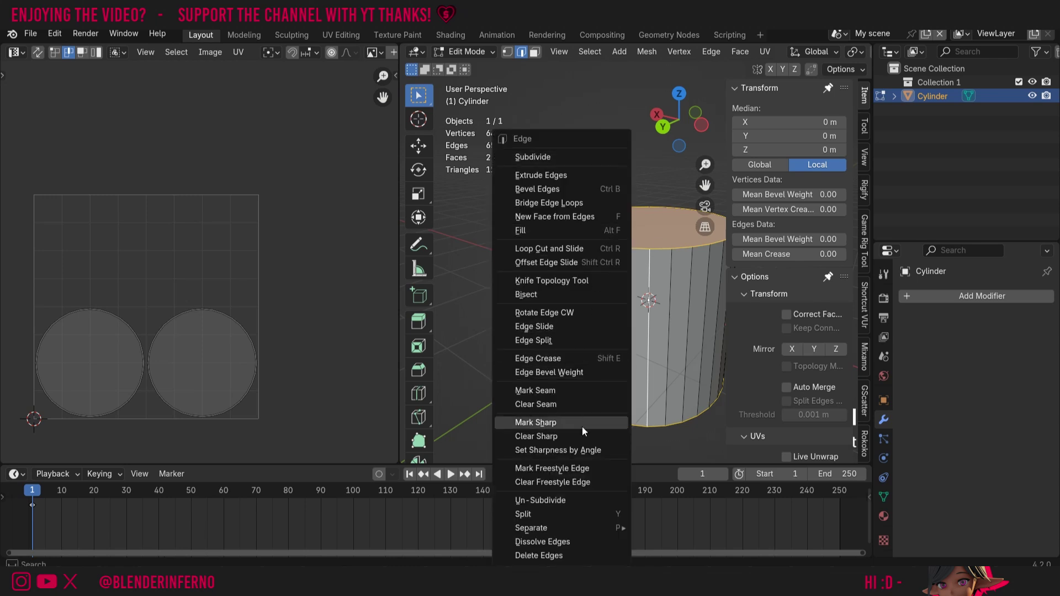
{"action": "left_click", "coordinate": [567, 390]}
Select the whole mesh and Unwrap its UVs into a strip and two circles
{"action": "key", "text": "a"}
{"action": "key", "text": "u"}
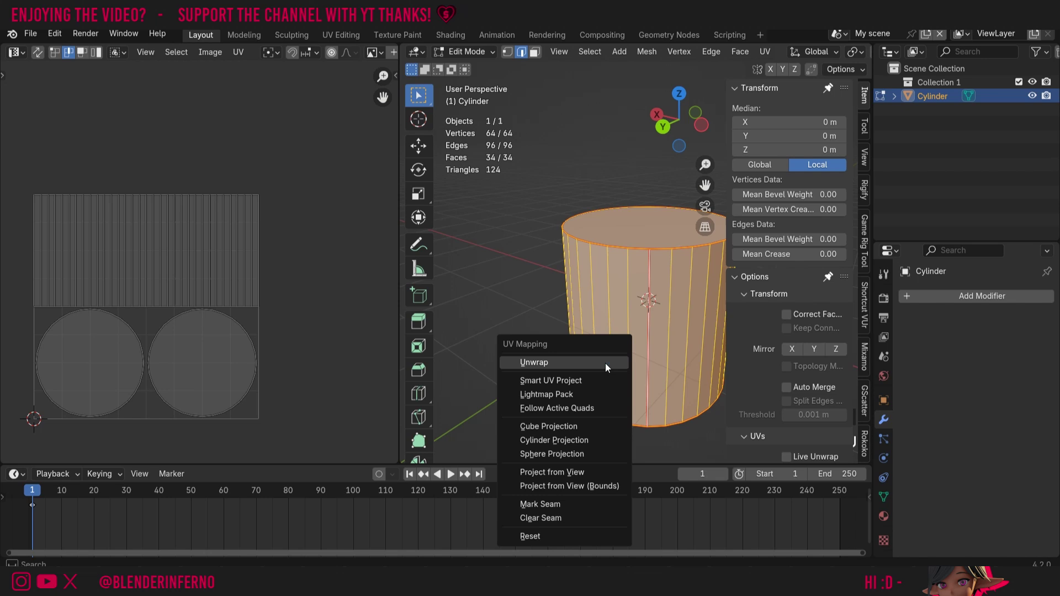
{"action": "left_click", "coordinate": [581, 363]}
{"action": "key", "text": "Tab"}
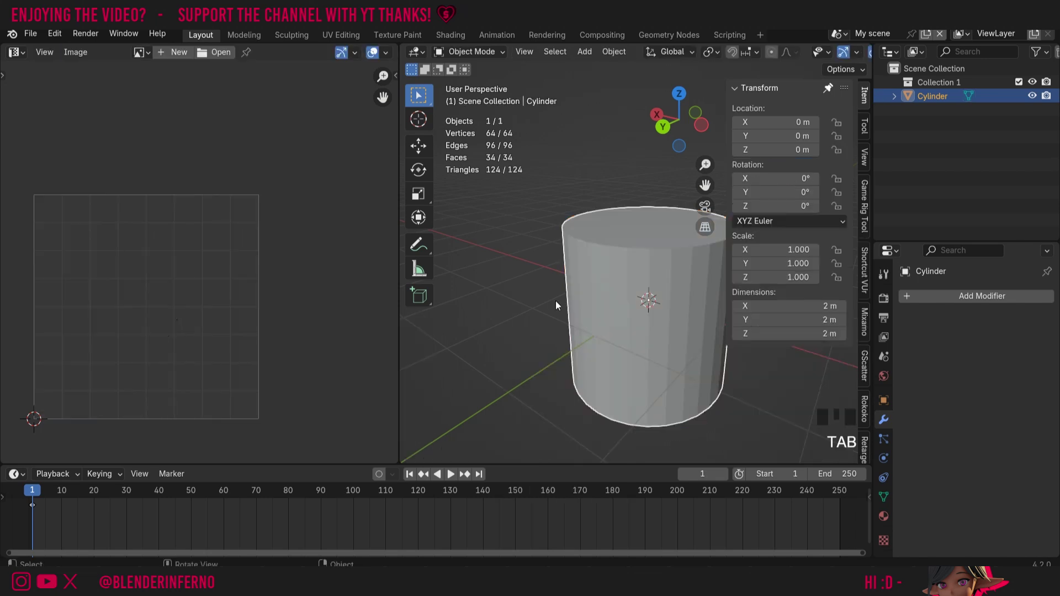
Squash the cylinder to 0.701 along the X axis into an oval
{"action": "left_click_drag", "start_coordinate": [671, 107], "coordinate": [676, 113]}
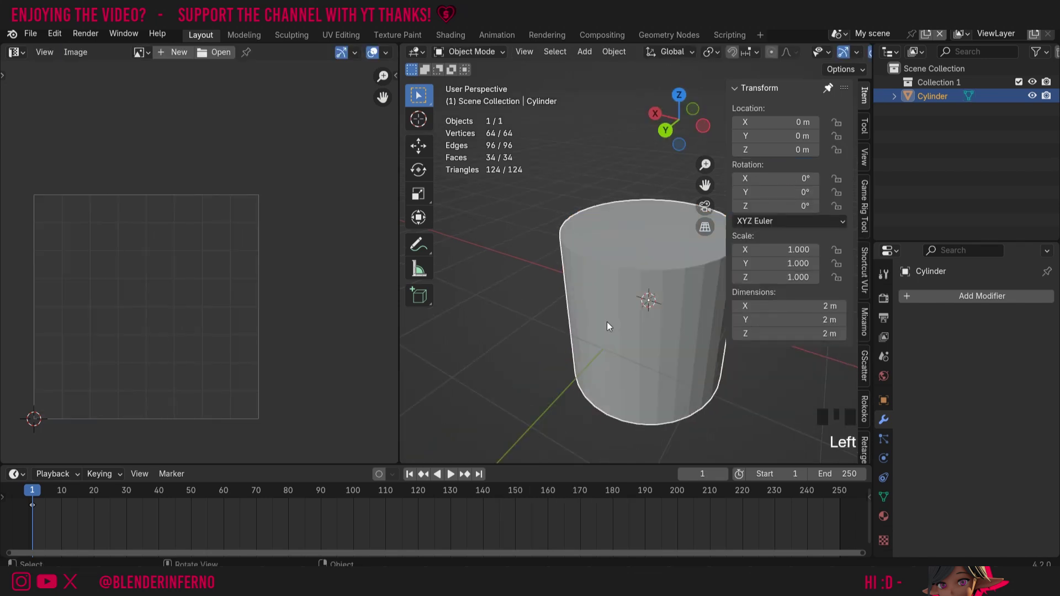
{"action": "key", "text": "s"}
{"action": "key", "text": "x"}
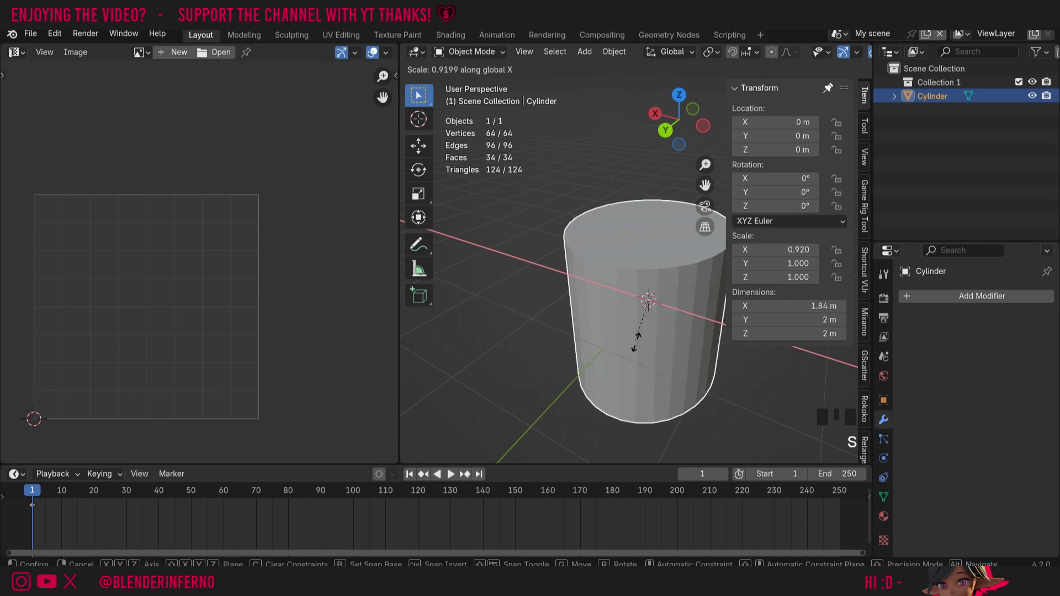
{"action": "left_click", "coordinate": [636, 327]}
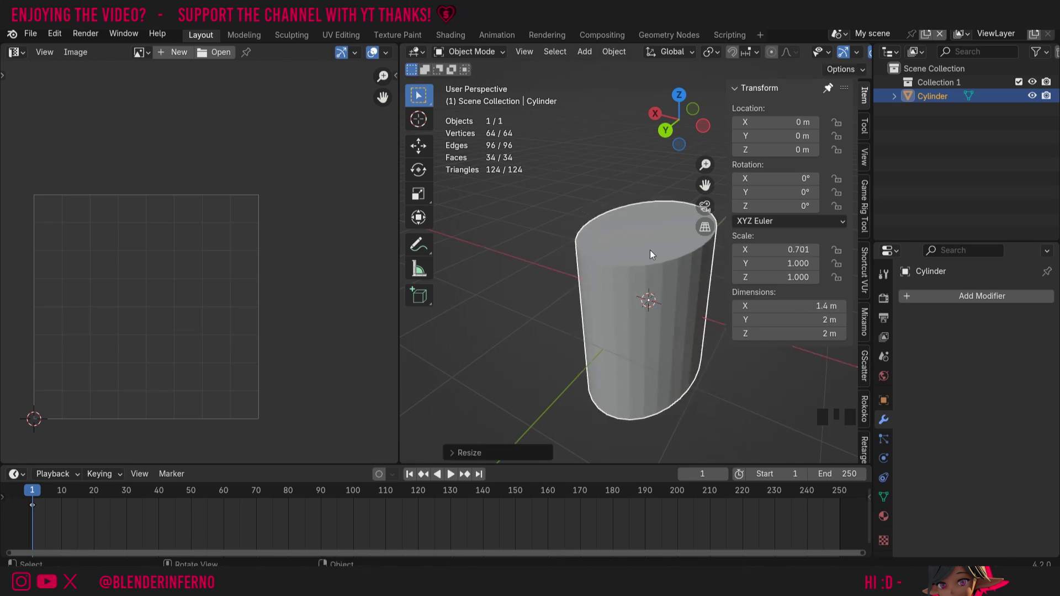
Unwrap the oval cylinder in Edit Mode, then select one front vertical side edge
{"action": "key", "text": "Tab"}
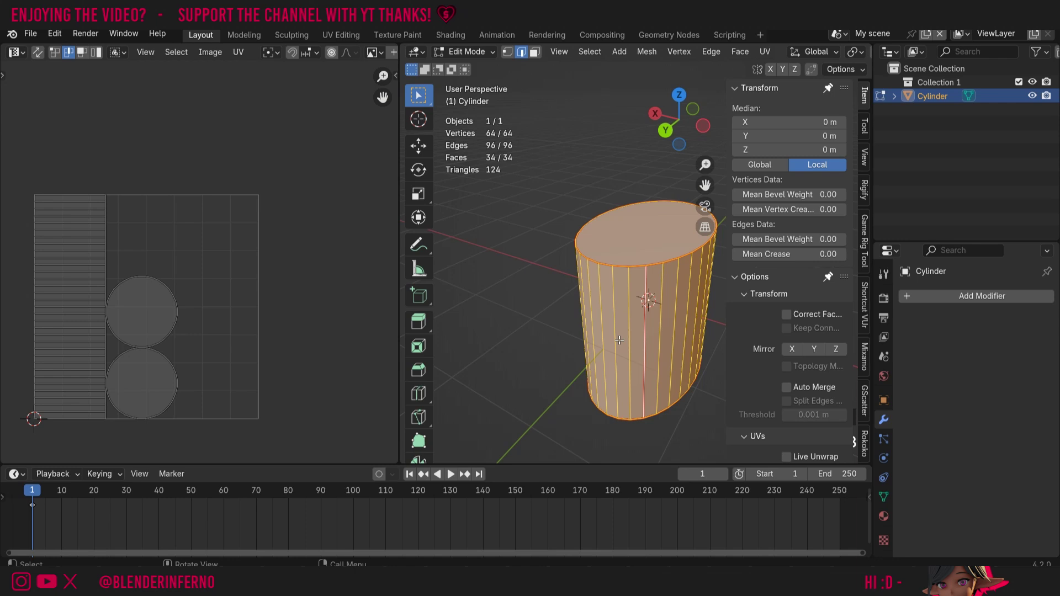
{"action": "key", "text": "u"}
{"action": "left_click", "coordinate": [618, 340]}
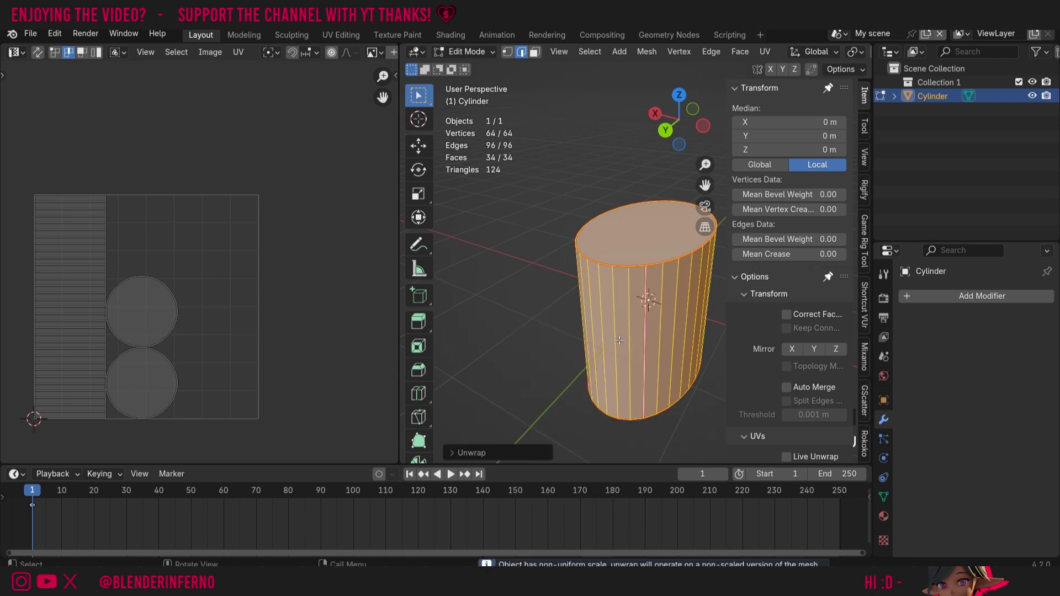
{"action": "left_click", "coordinate": [645, 358]}
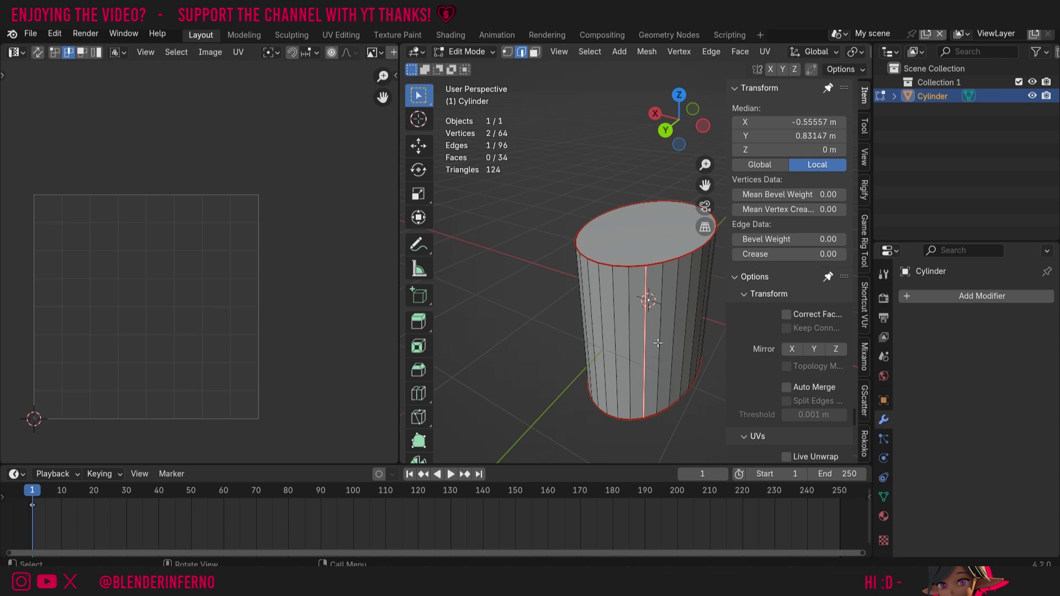
Clear the seam from that edge and mark a different vertical side edge as the seam
{"action": "key", "text": "ctrl+e"}
{"action": "left_click", "coordinate": [618, 367]}
{"action": "left_click_drag", "start_coordinate": [684, 94], "coordinate": [685, 132]}
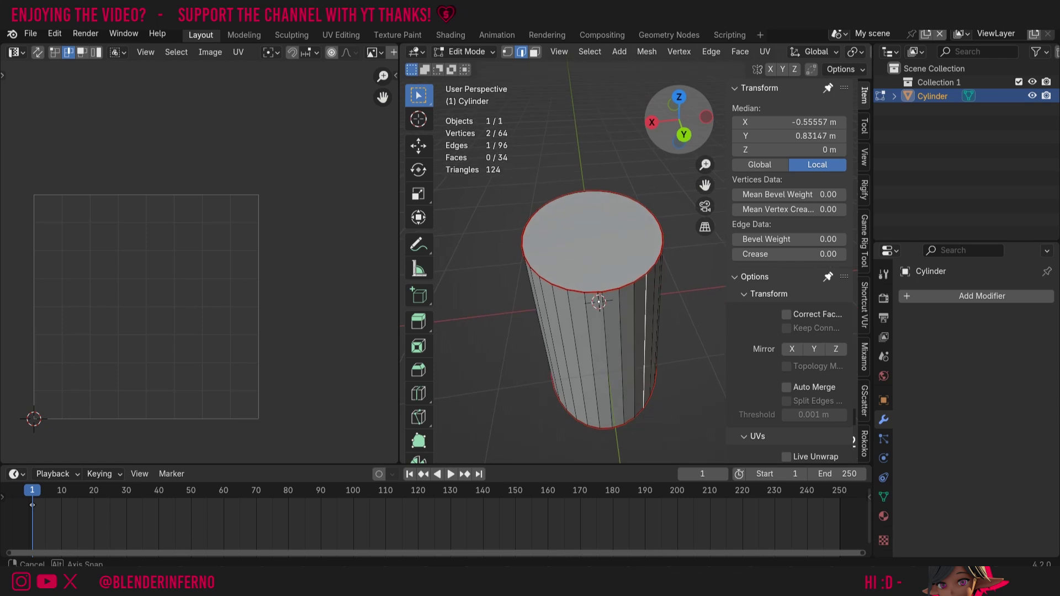
{"action": "left_click", "coordinate": [605, 320]}
{"action": "key", "text": "ctrl+e"}
{"action": "left_click", "coordinate": [599, 308]}
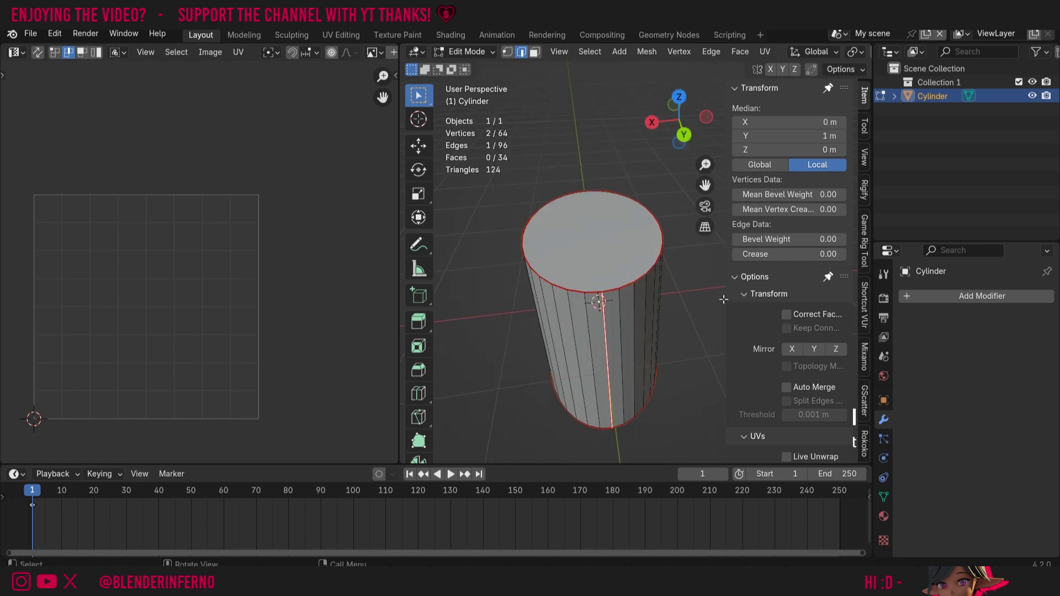
Select all of the cylinder's geometry and unwrap it again
{"action": "key", "text": "a"}
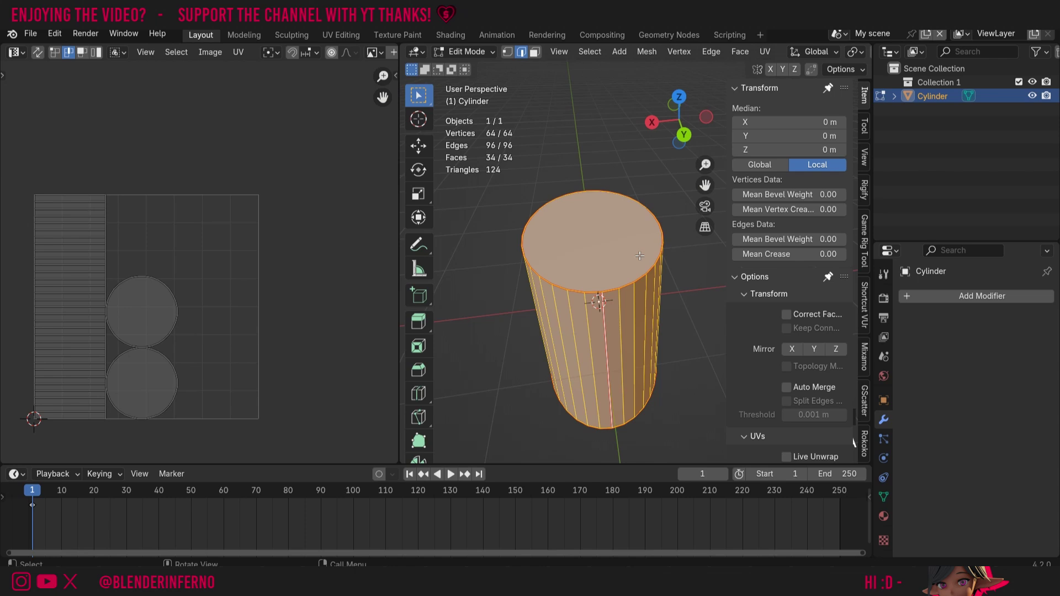
{"action": "key", "text": "u"}
{"action": "left_click", "coordinate": [640, 255]}
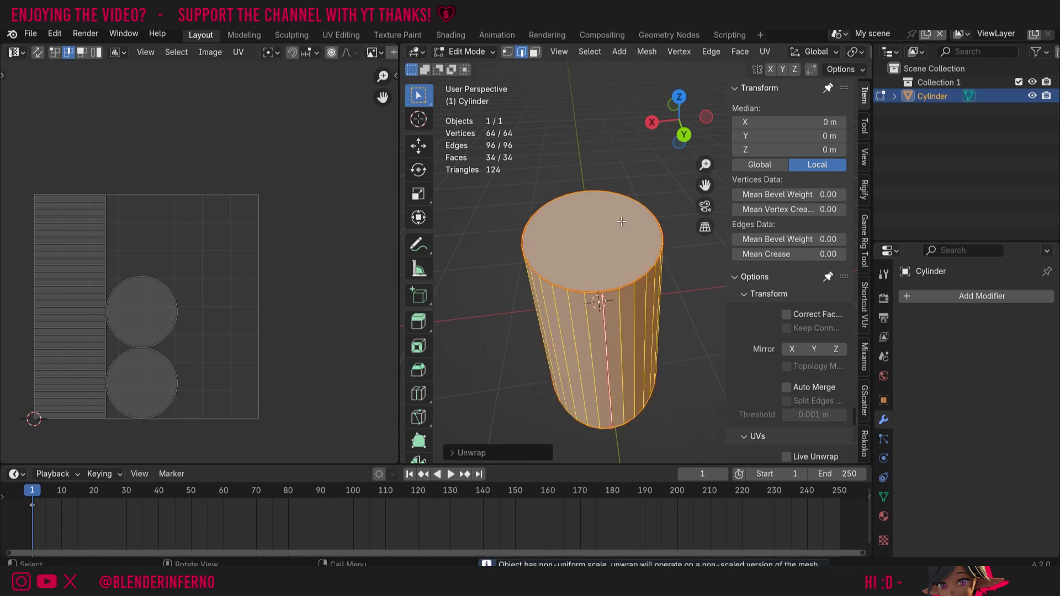
Apply the cylinder's scale in Object Mode, then re-unwrap it in Edit Mode
{"action": "key", "text": "Tab"}
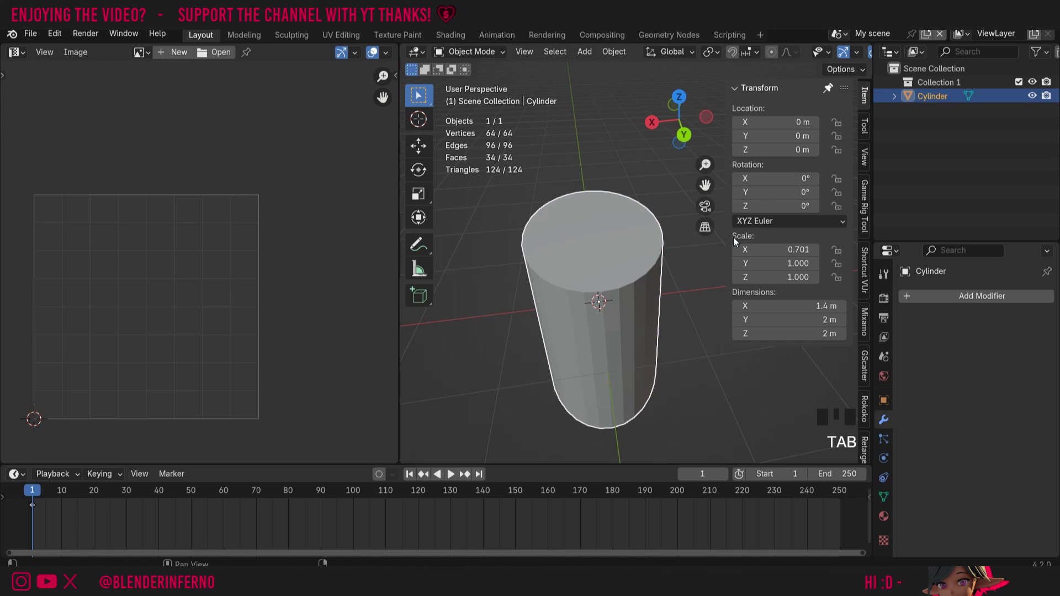
{"action": "key", "text": "ctrl+a"}
{"action": "key", "text": "ctrl+a"}
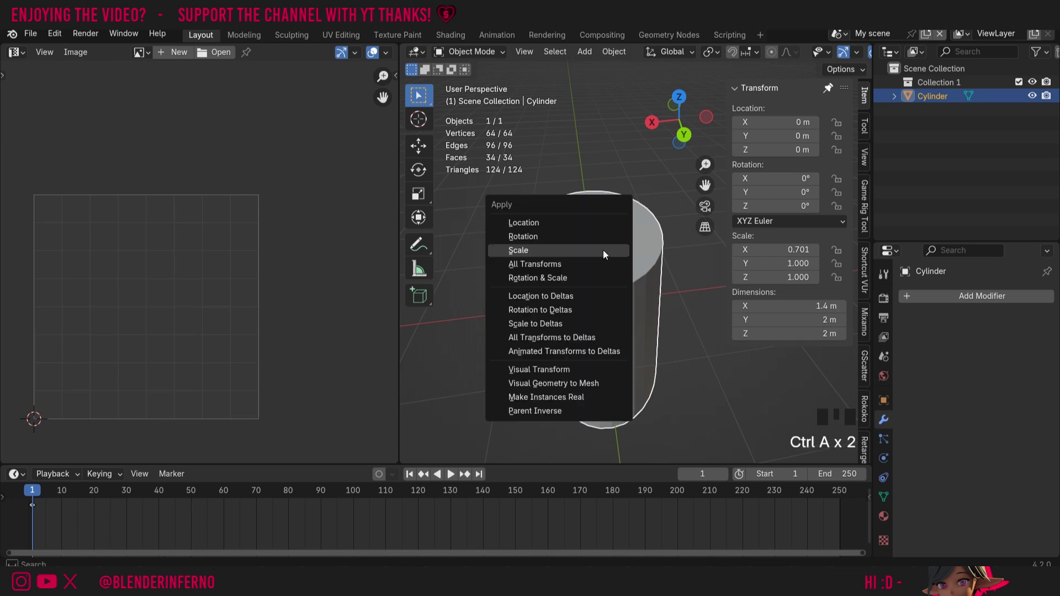
{"action": "left_click", "coordinate": [603, 254]}
{"action": "key", "text": "Tab"}
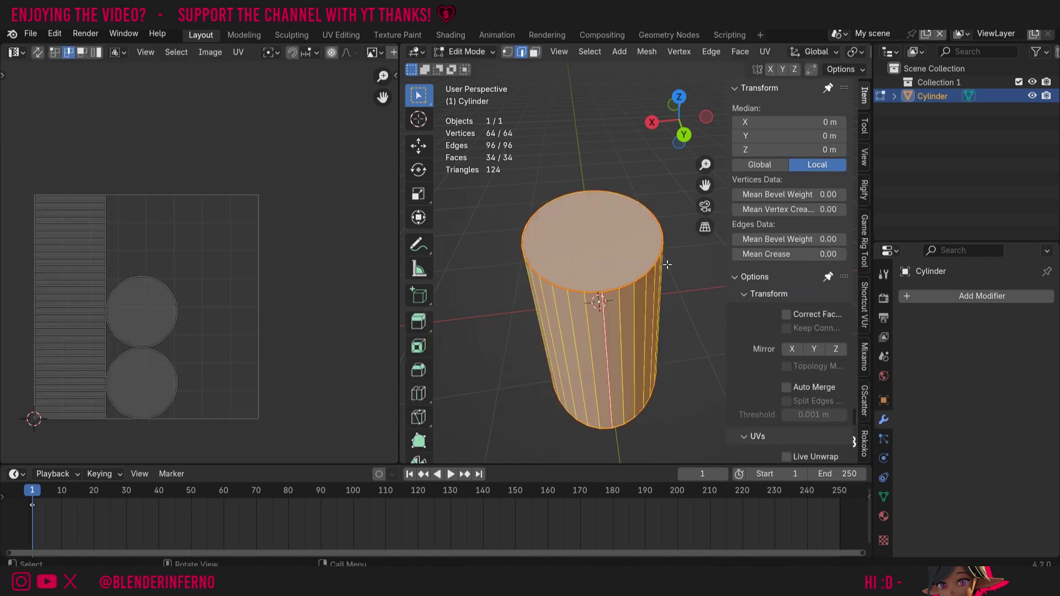
{"action": "key", "text": "u"}
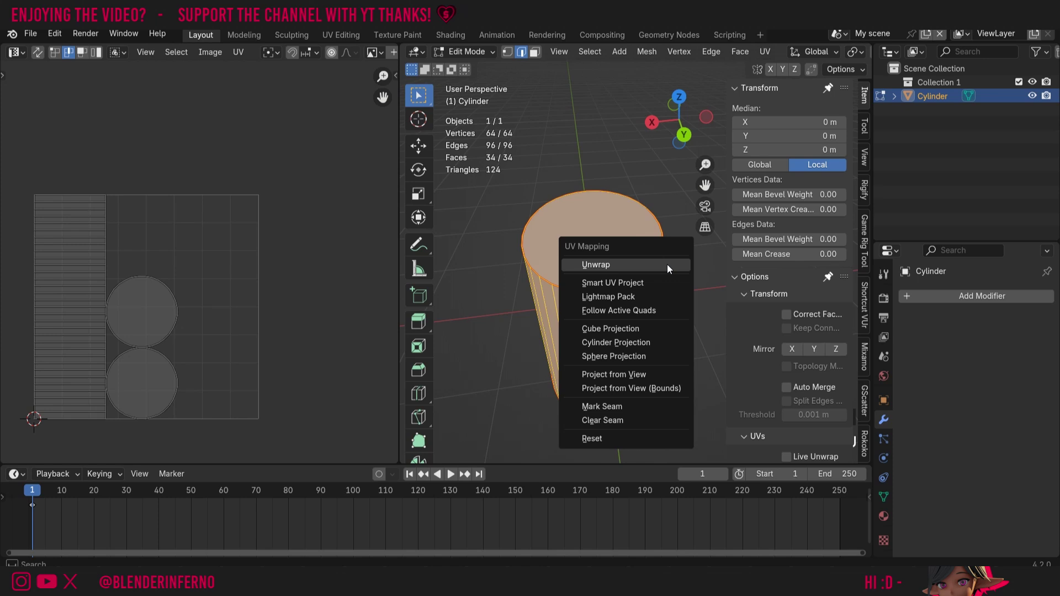
{"action": "left_click", "coordinate": [667, 264]}
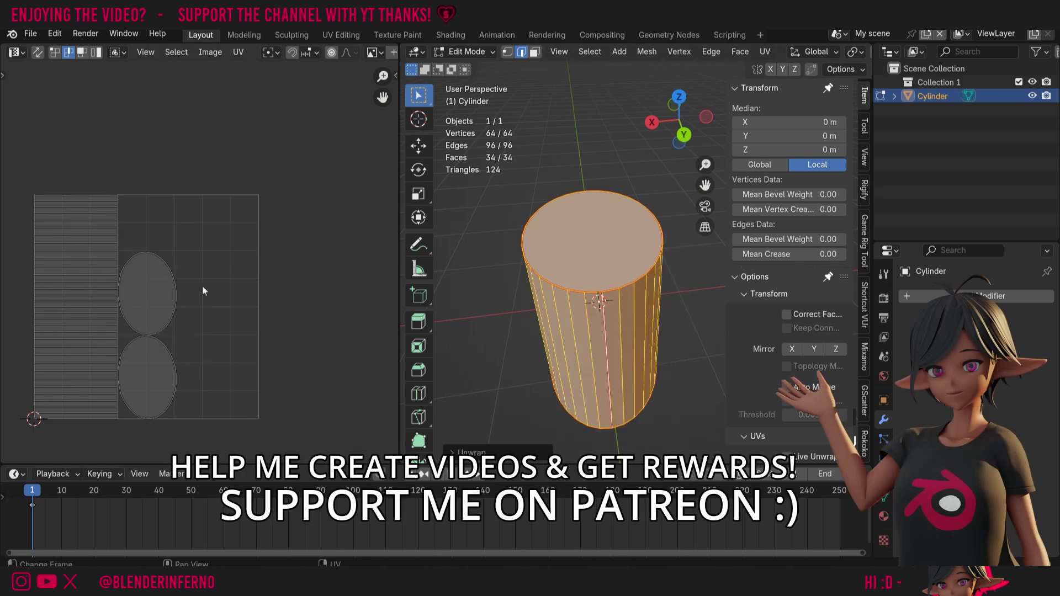